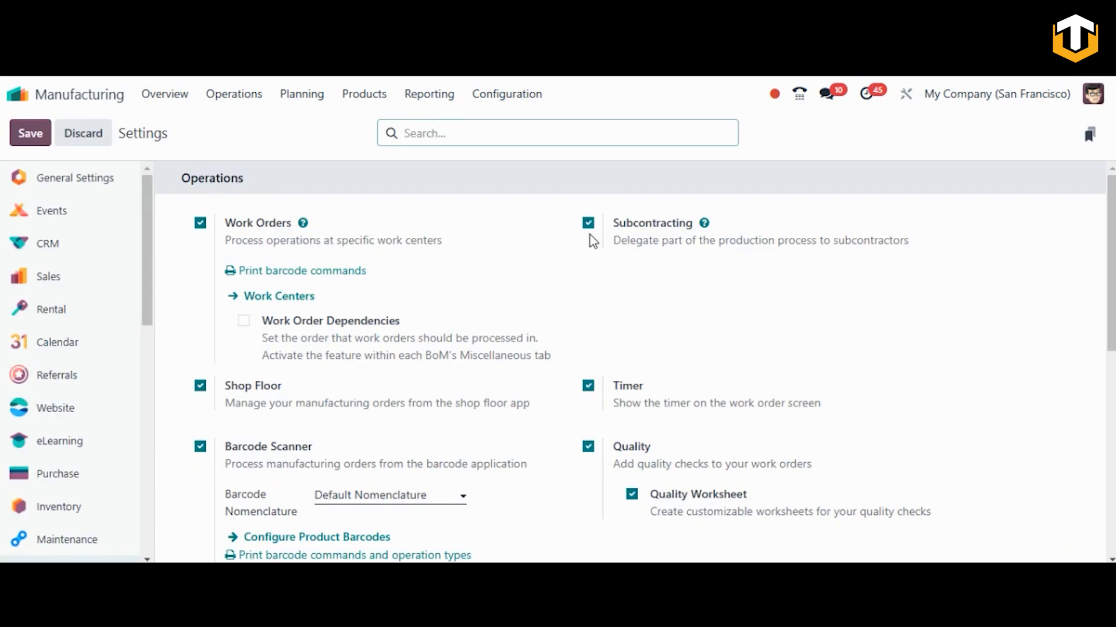
Step: Switch to the Inventory app and open its product list
left_click(18, 94)
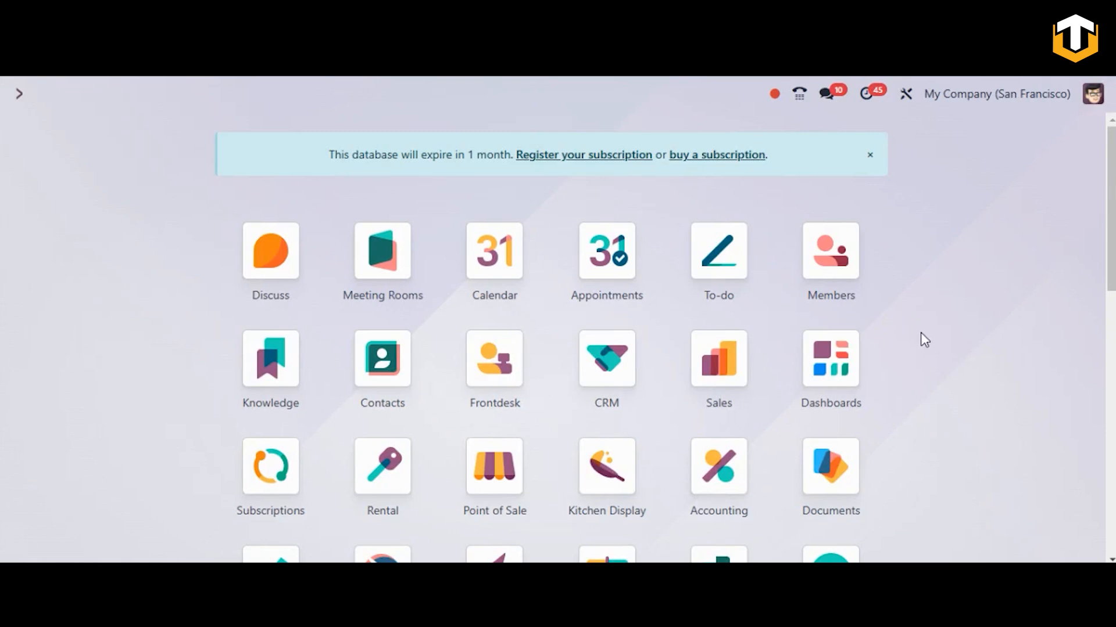
type("in")
key("Return")
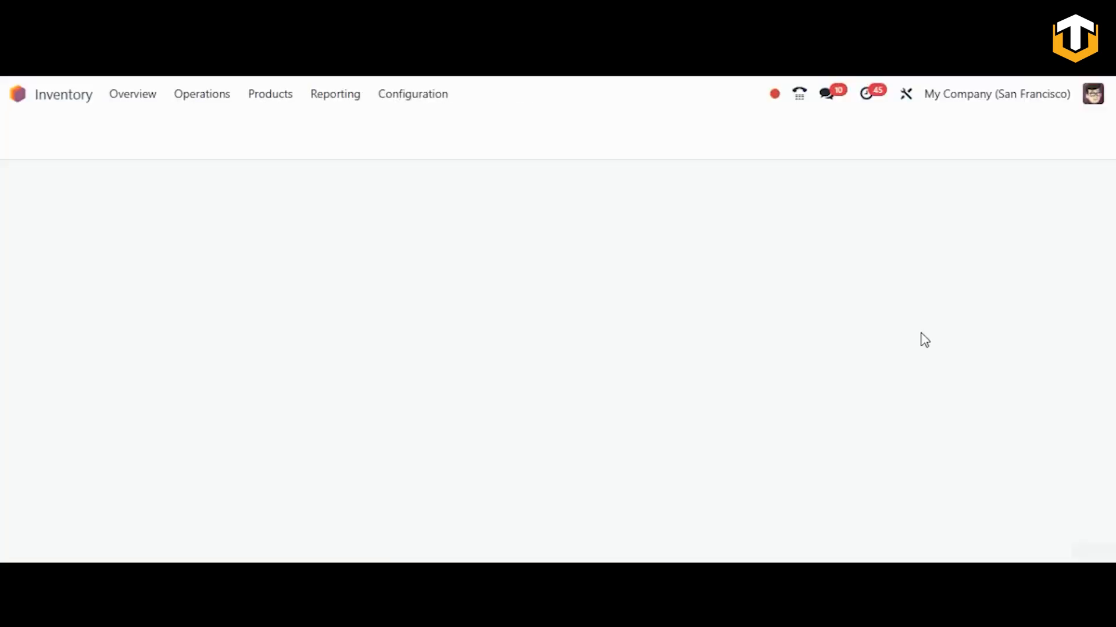
left_click(270, 96)
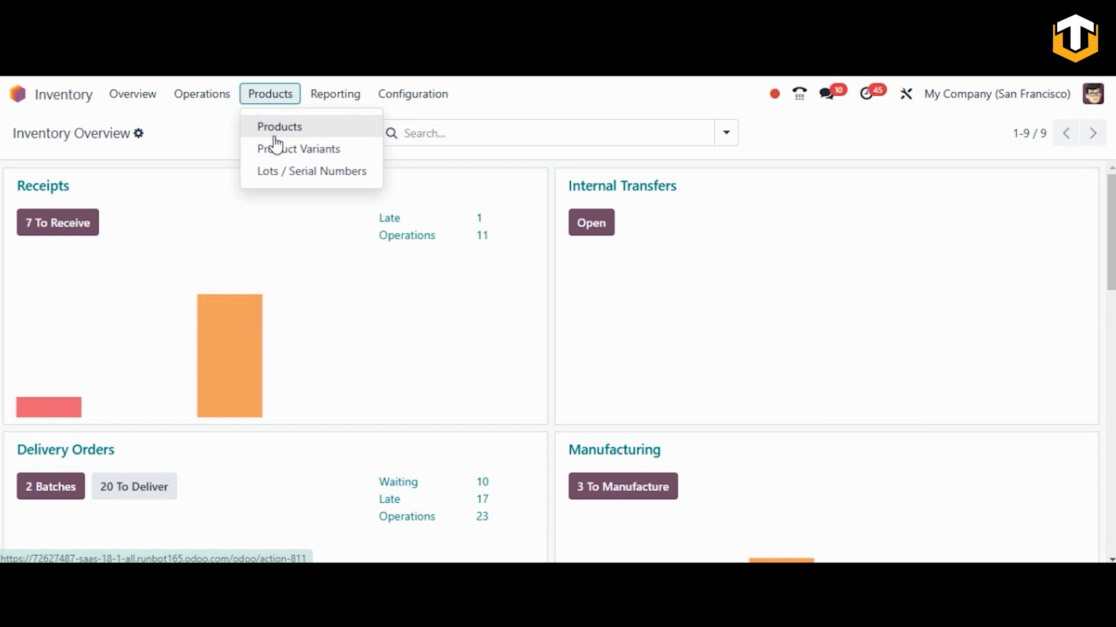
left_click(277, 140)
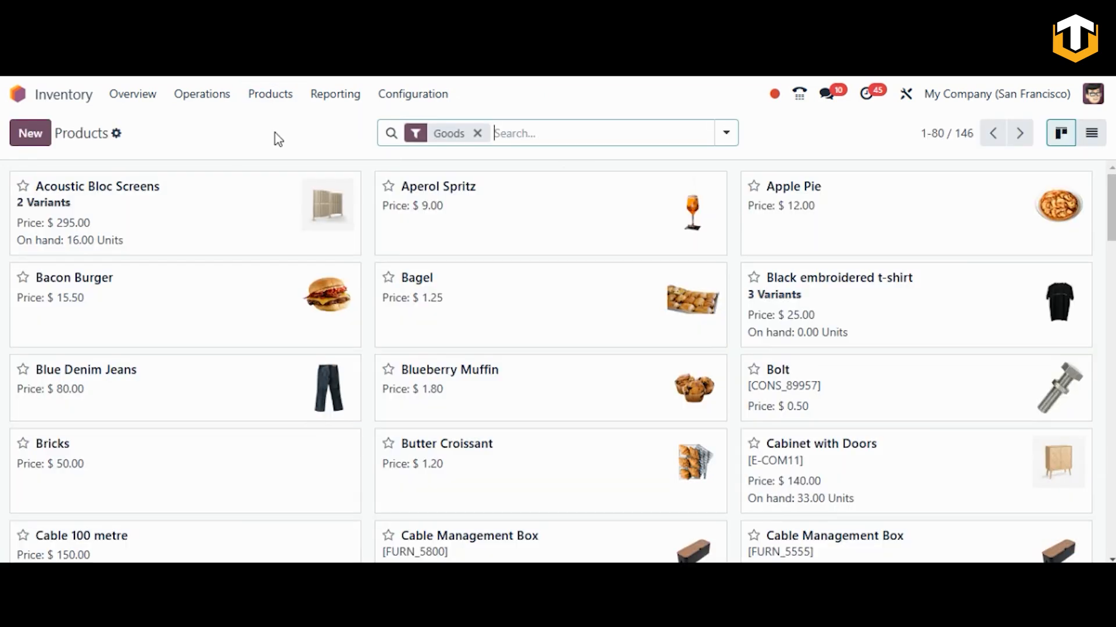
Step: Create a product named Polished Wooden Table and enable its Replenish on Order (MTO) route
left_click(16, 141)
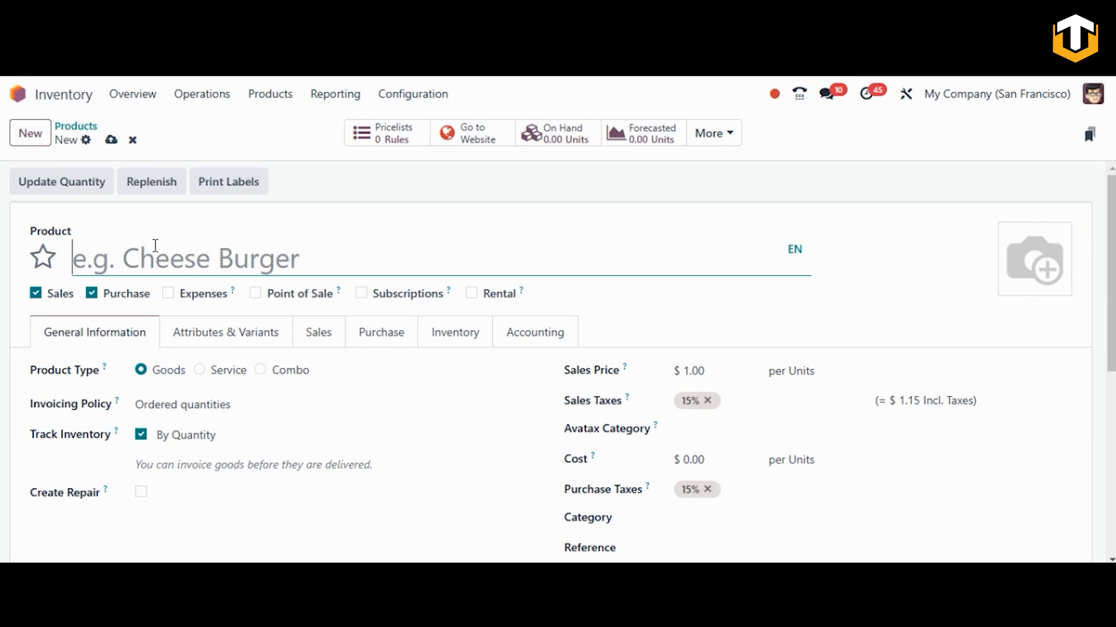
type("Polished W")
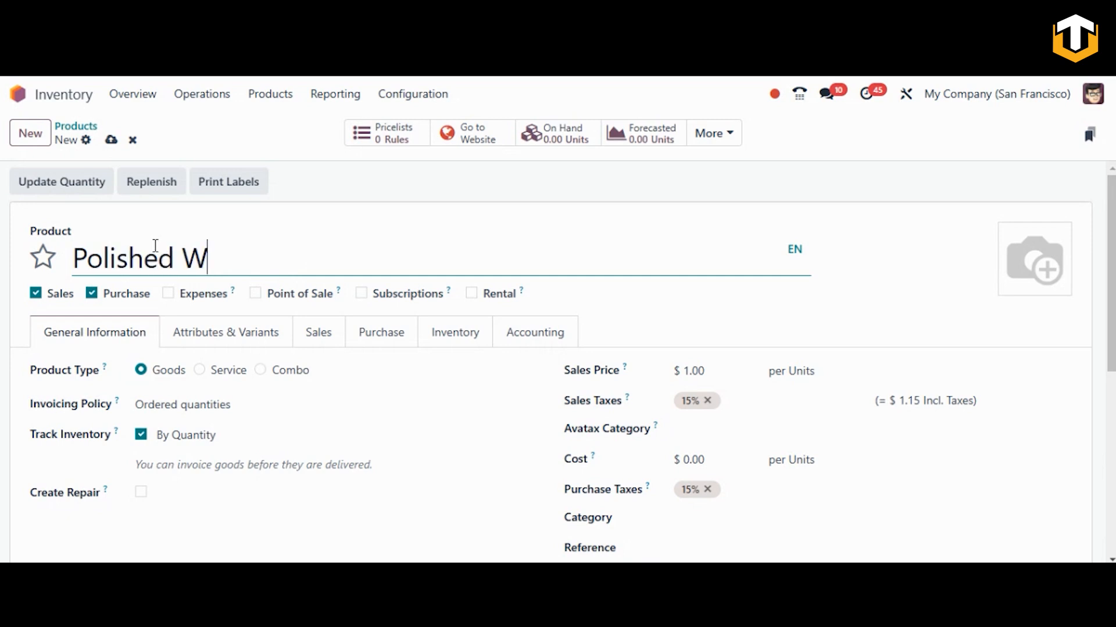
type("ooden Table")
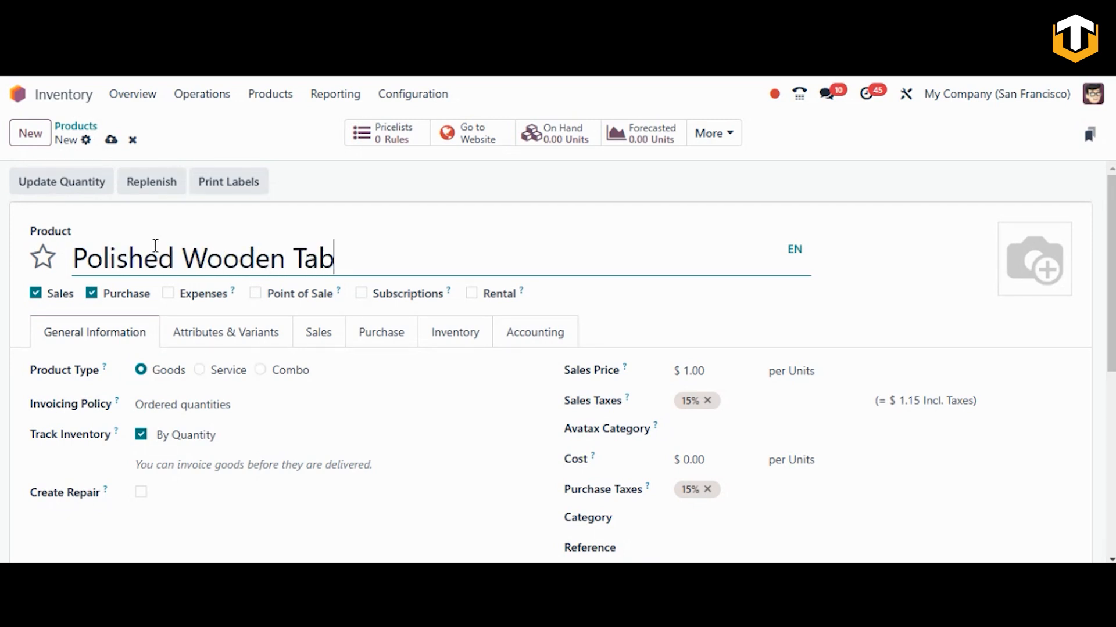
left_click(455, 343)
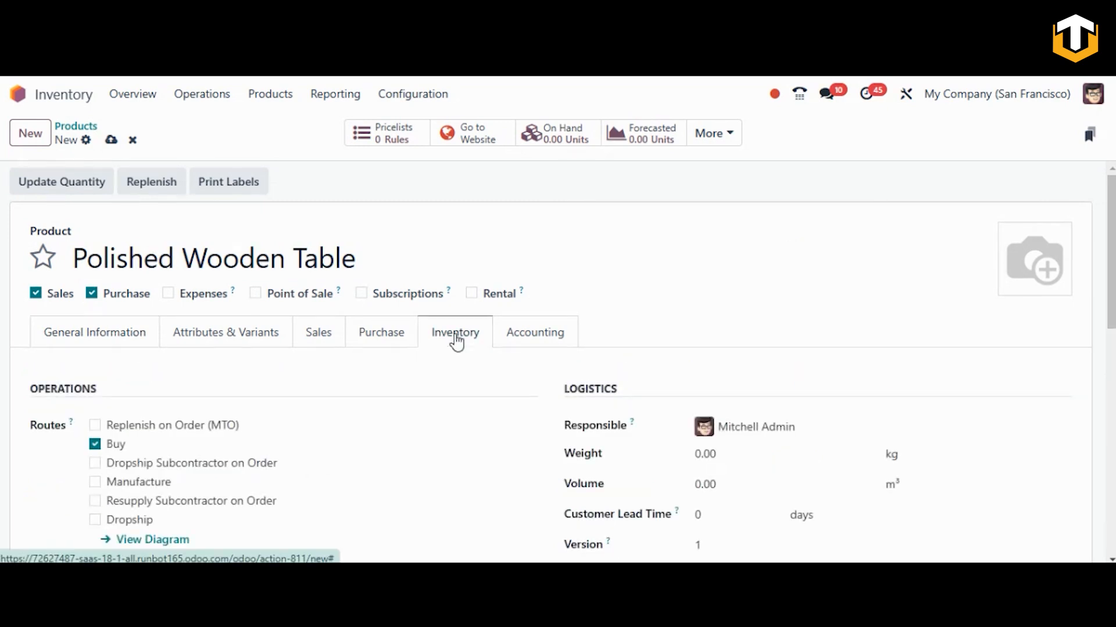
left_click(95, 428)
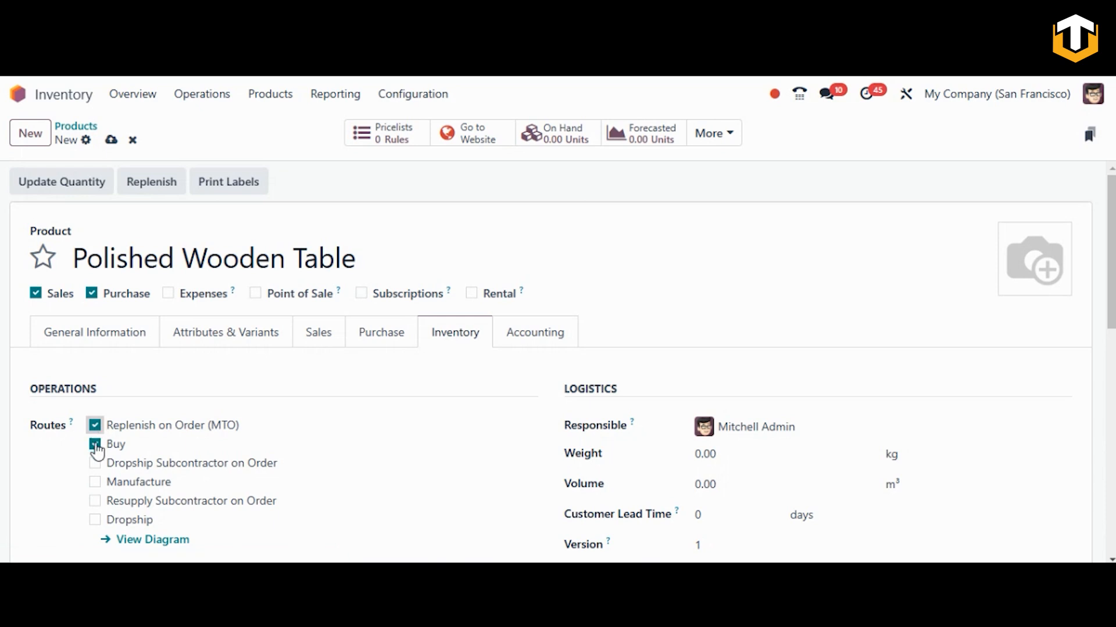
Step: Add a vendor line with the vendor's name to the Polished Wooden Table's purchase details and save the product
left_click(381, 337)
left_click(435, 340)
left_click(384, 343)
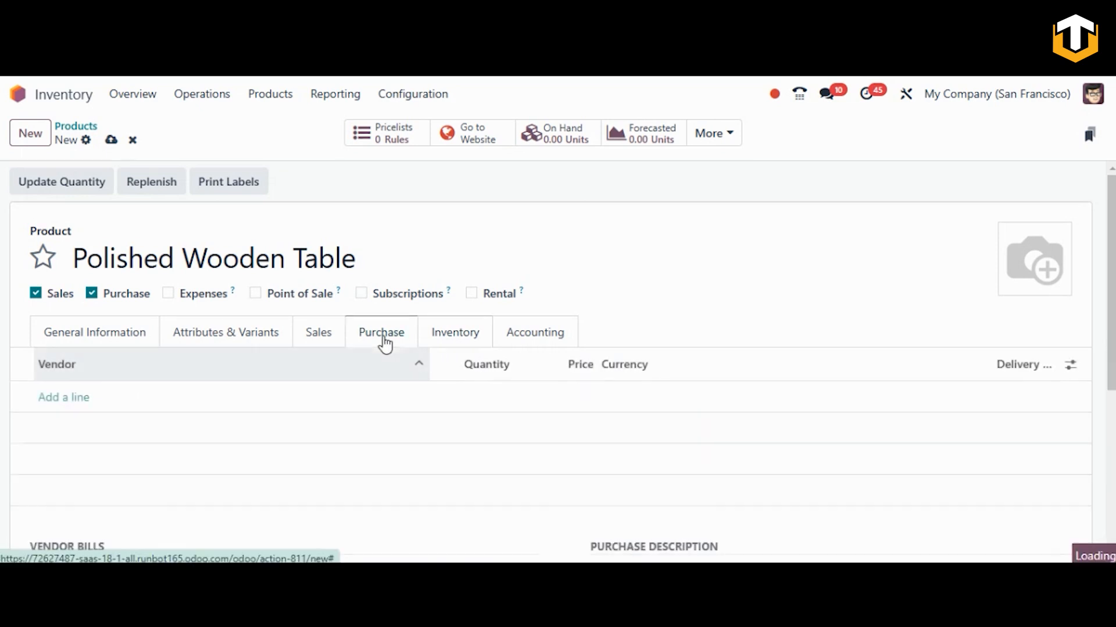
left_click(62, 401)
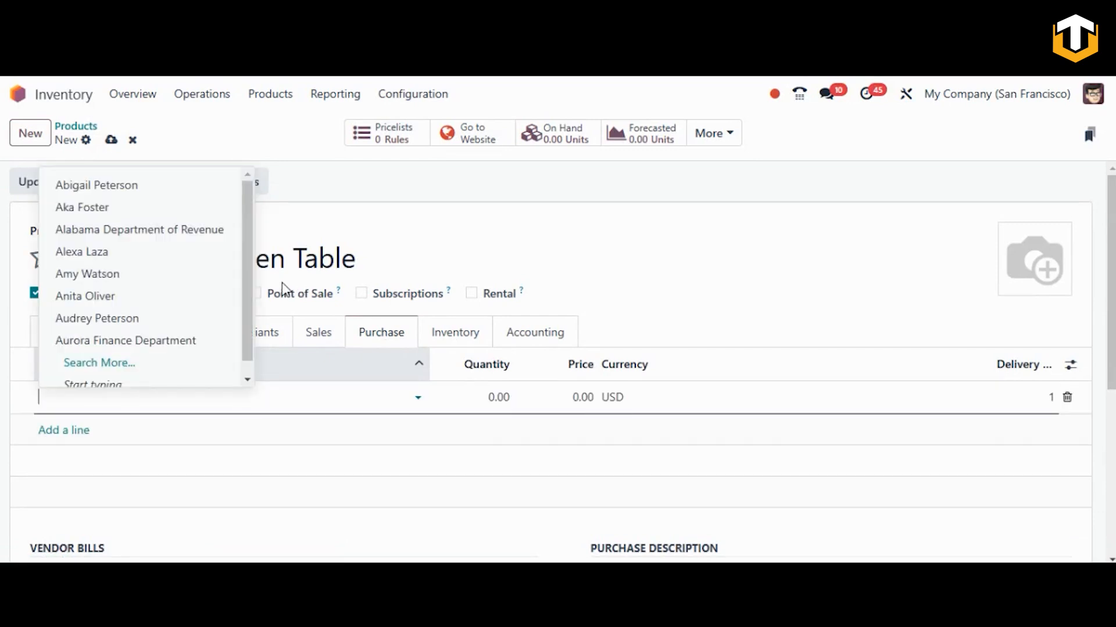
left_click(94, 258)
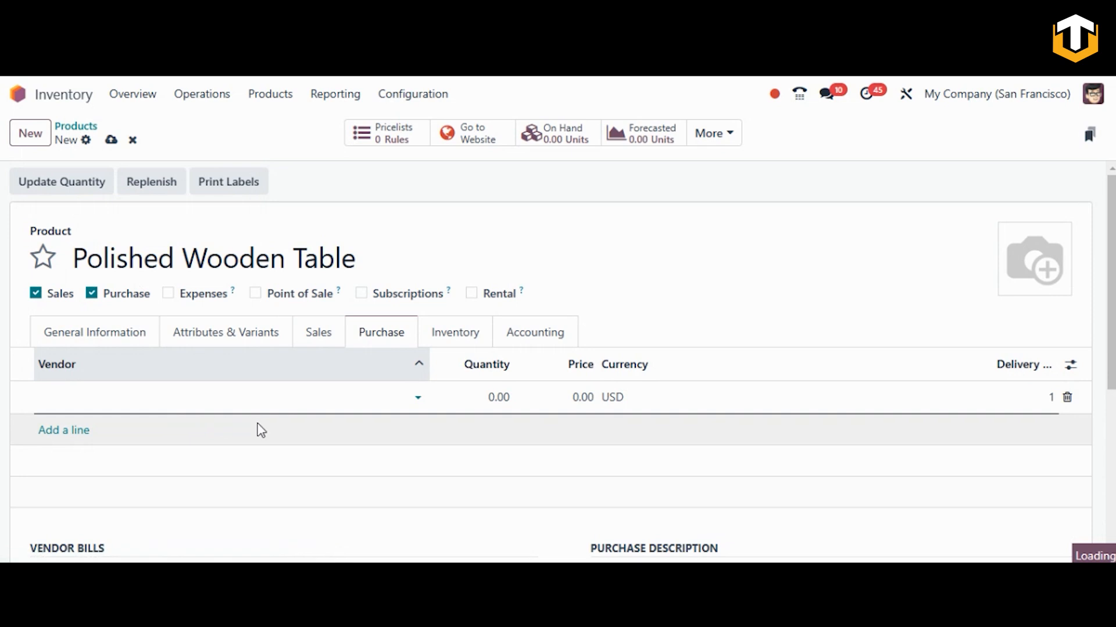
left_click(111, 141)
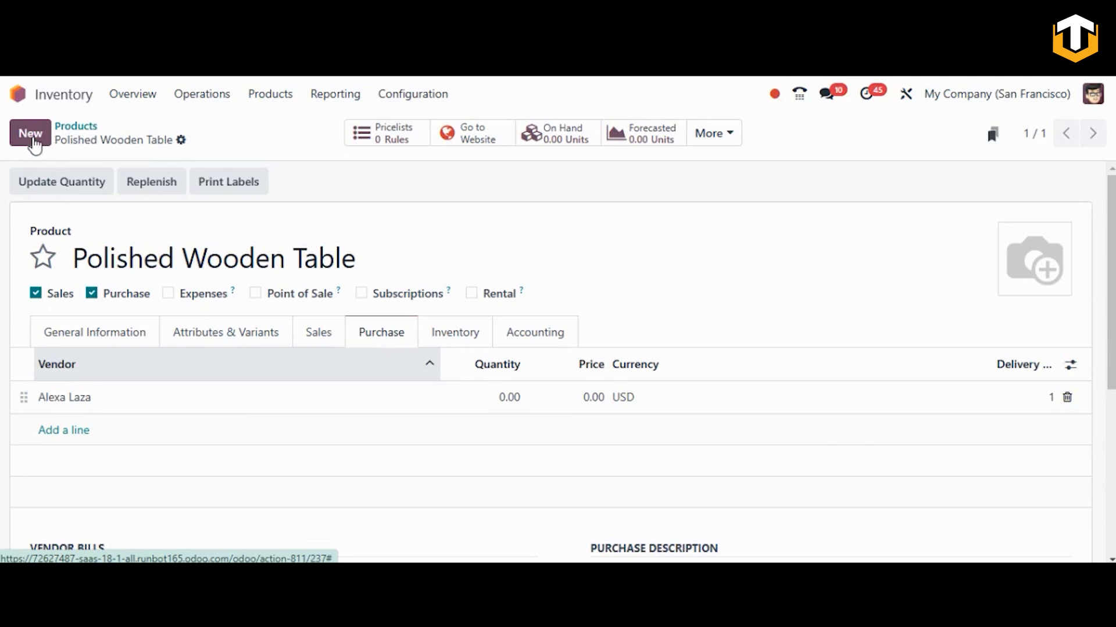
Step: Start another new product and name it Wooden Table
left_click(35, 145)
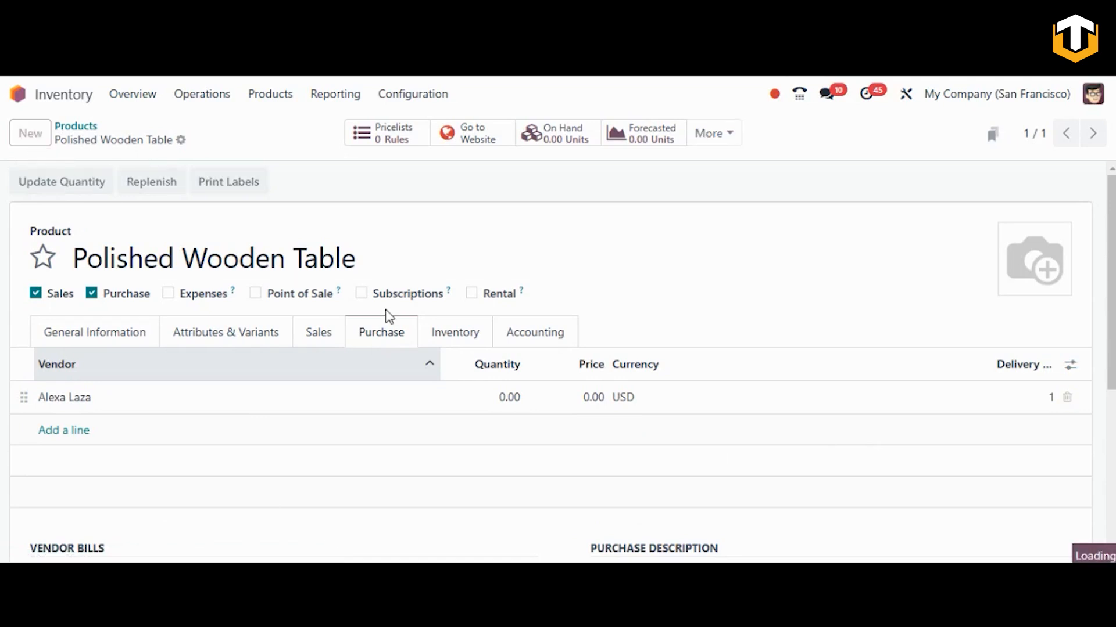
type("Woo")
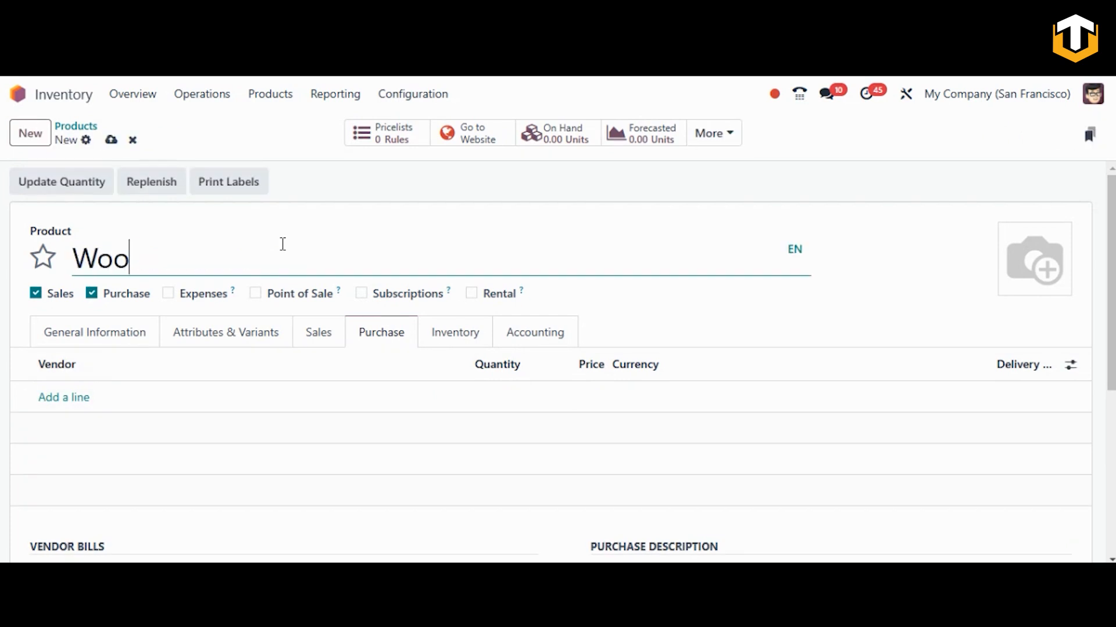
type("den Table")
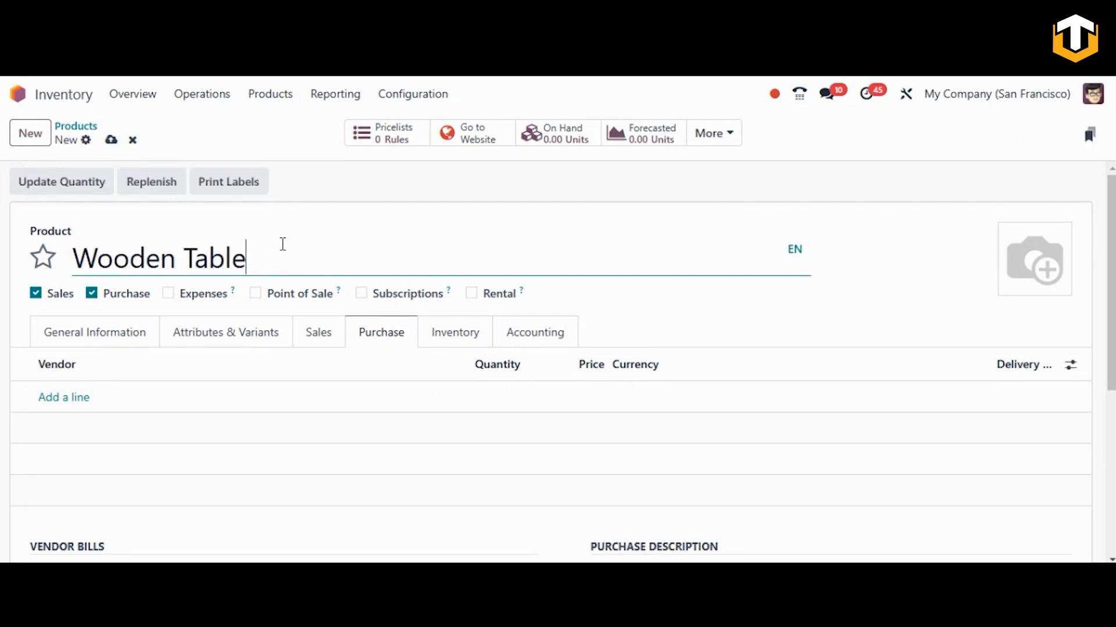
left_click(78, 401)
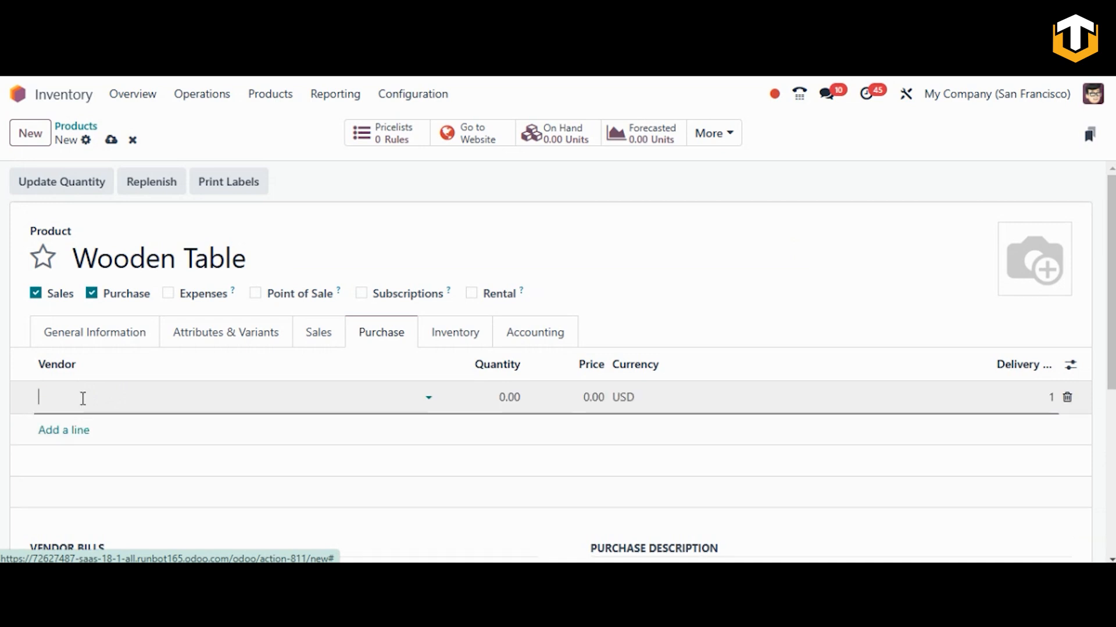
left_click(83, 398)
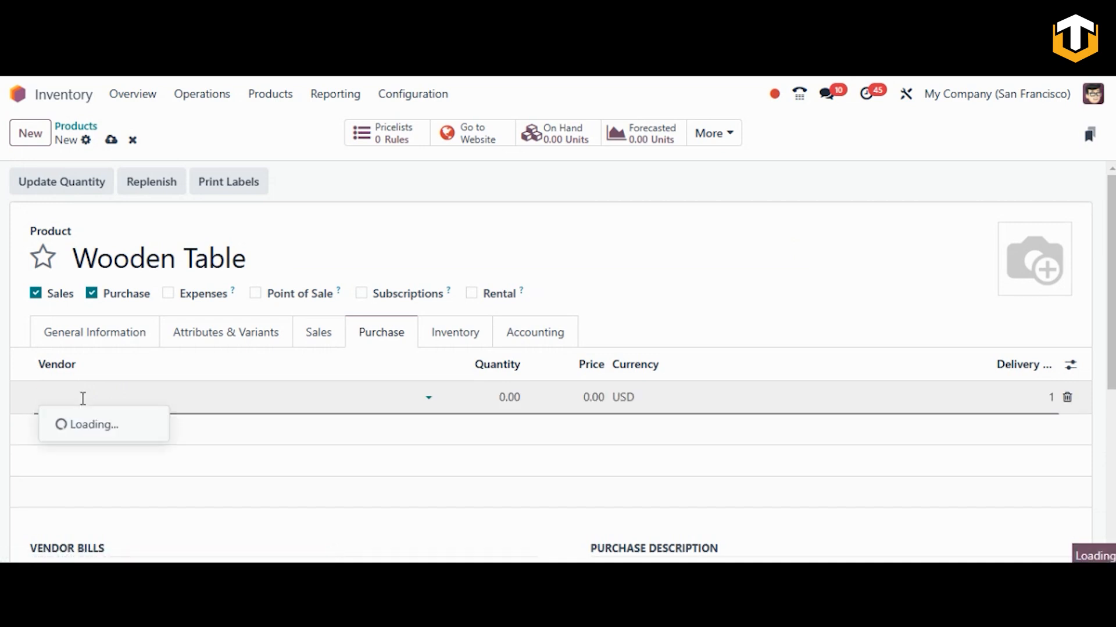
left_click(399, 351)
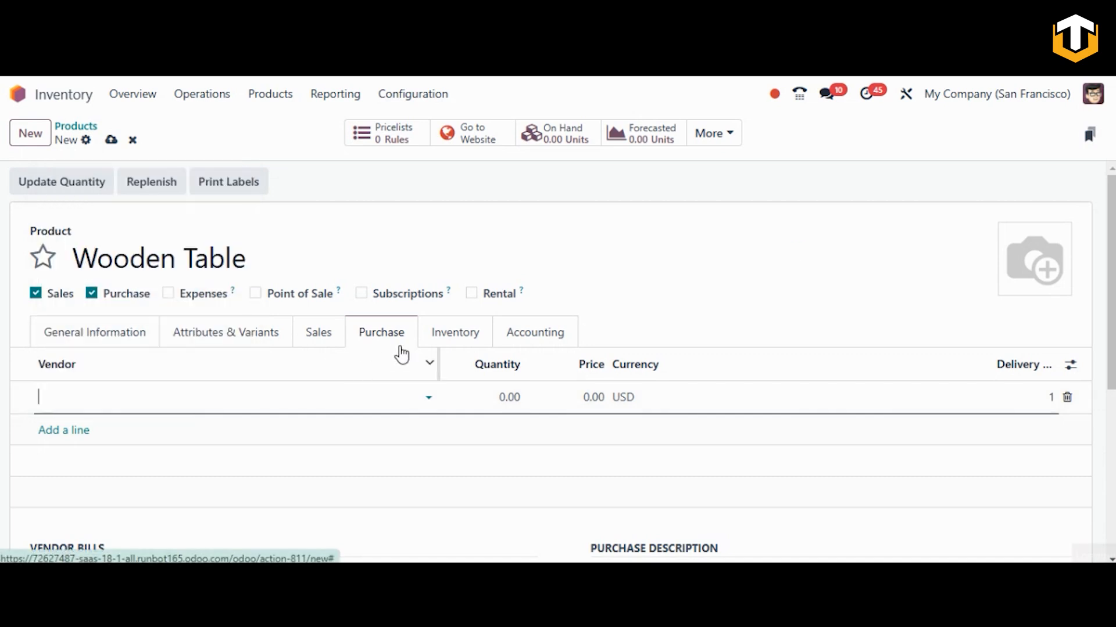
Step: Enable the Resupply Subcontractor on Order route for the Wooden Table, disable the Buy route, and save the product
left_click(459, 336)
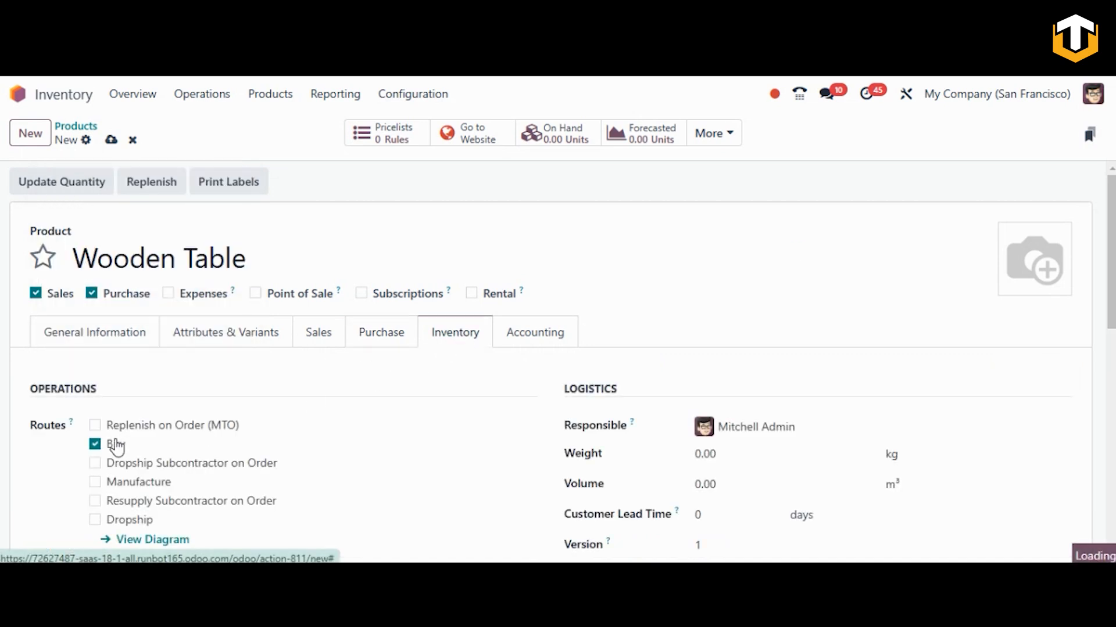
left_click(95, 503)
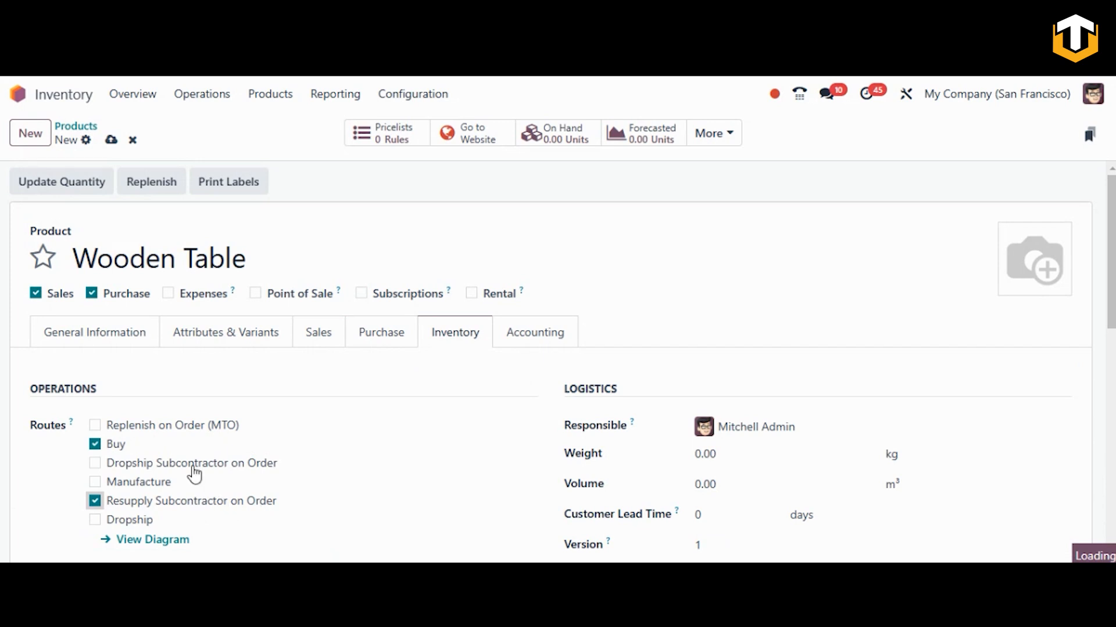
left_click(100, 445)
left_click(112, 142)
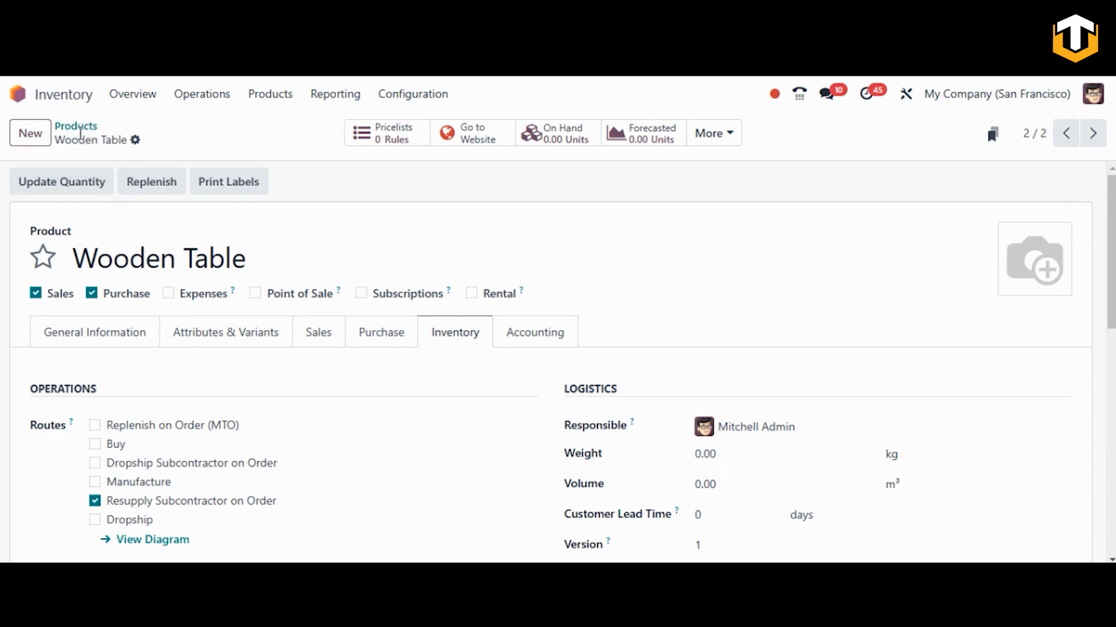
Step: Switch to the Manufacturing app and open the list of bills of materials
left_click(24, 100)
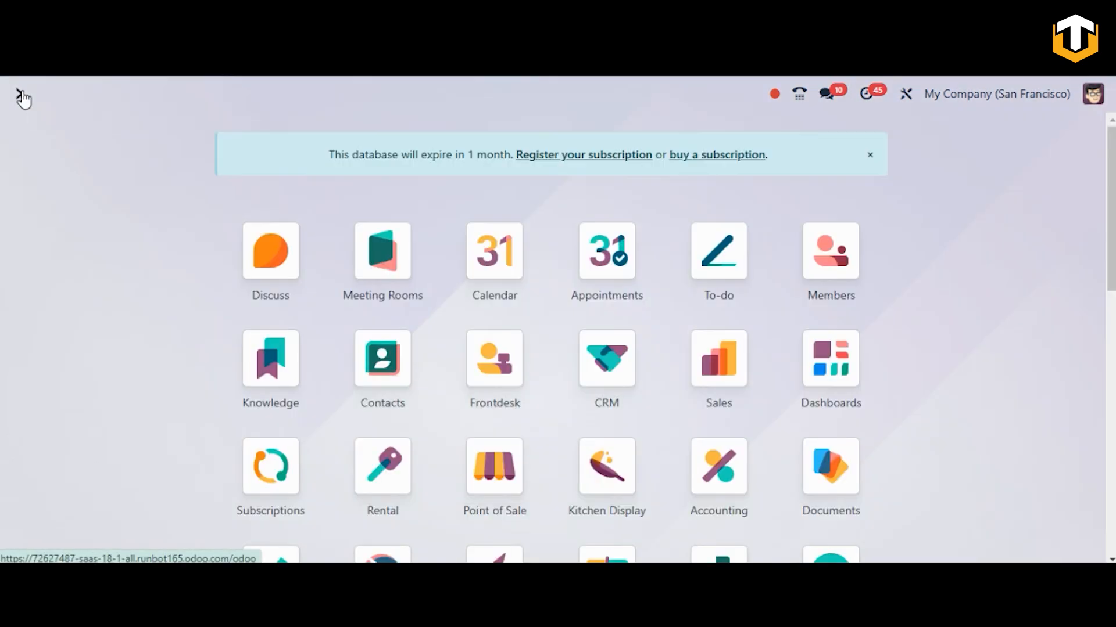
type("manu")
key("Return")
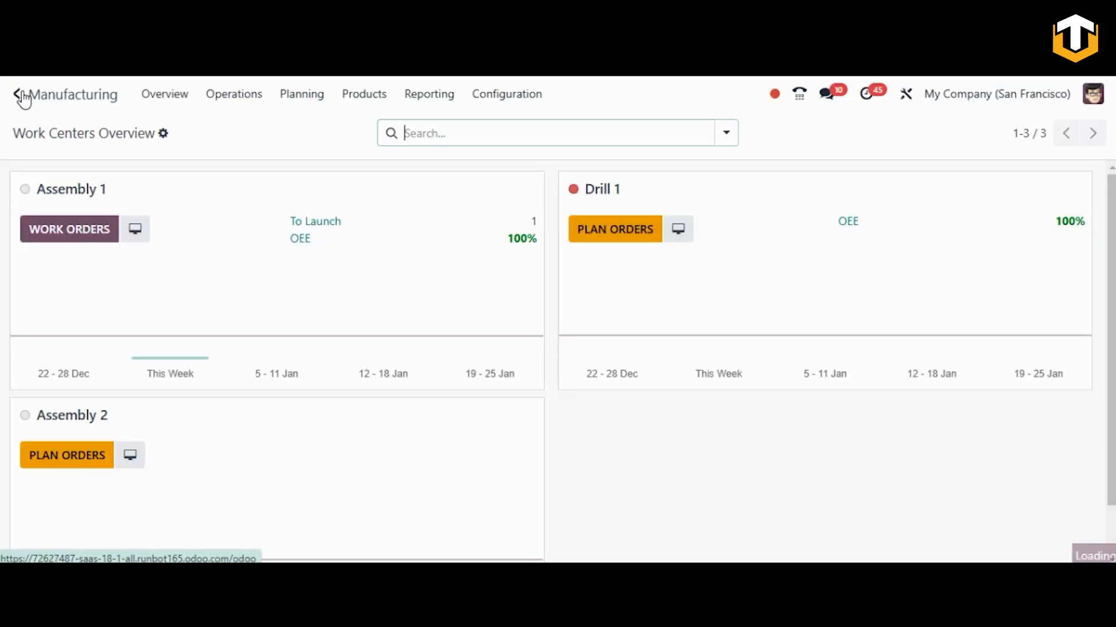
left_click(367, 94)
left_click(364, 174)
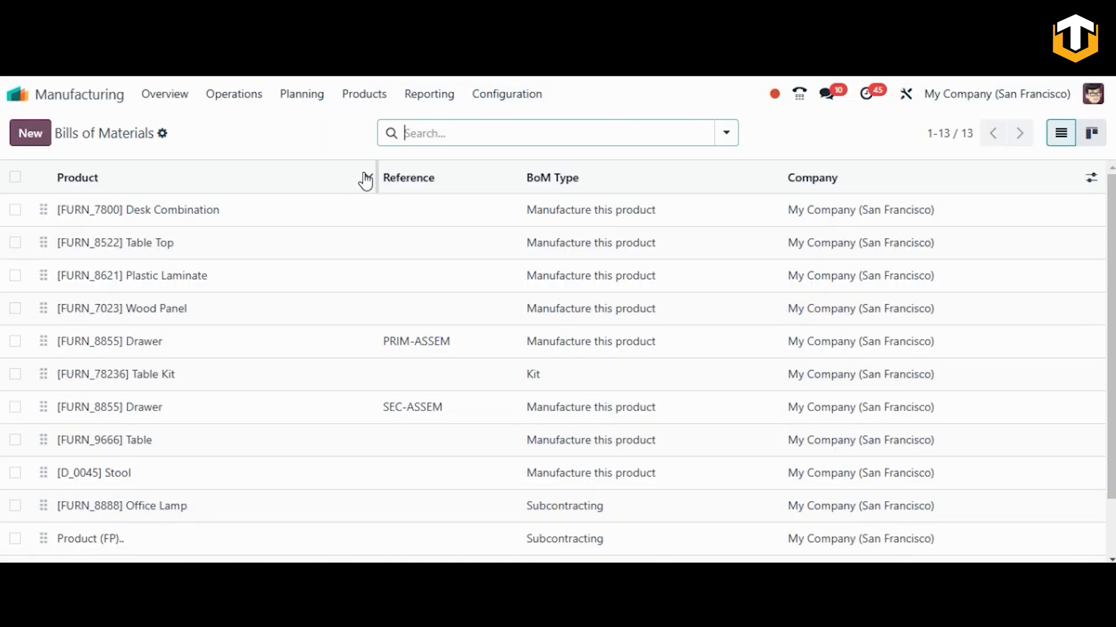
Step: Create a new bill of materials for the product Polished Wooden Table
left_click(35, 136)
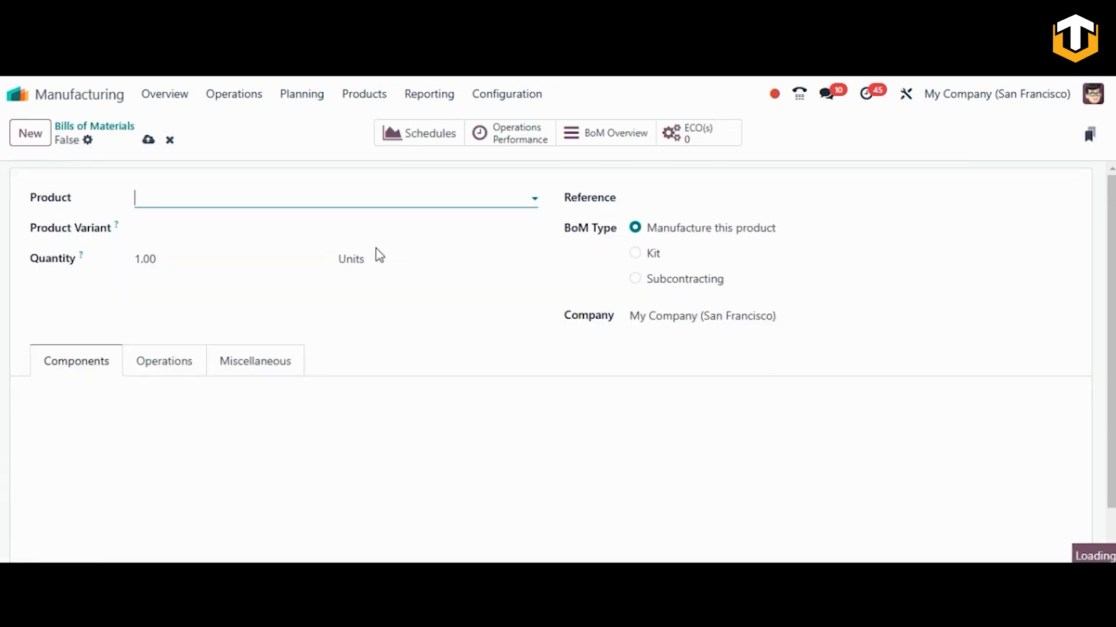
left_click(150, 198)
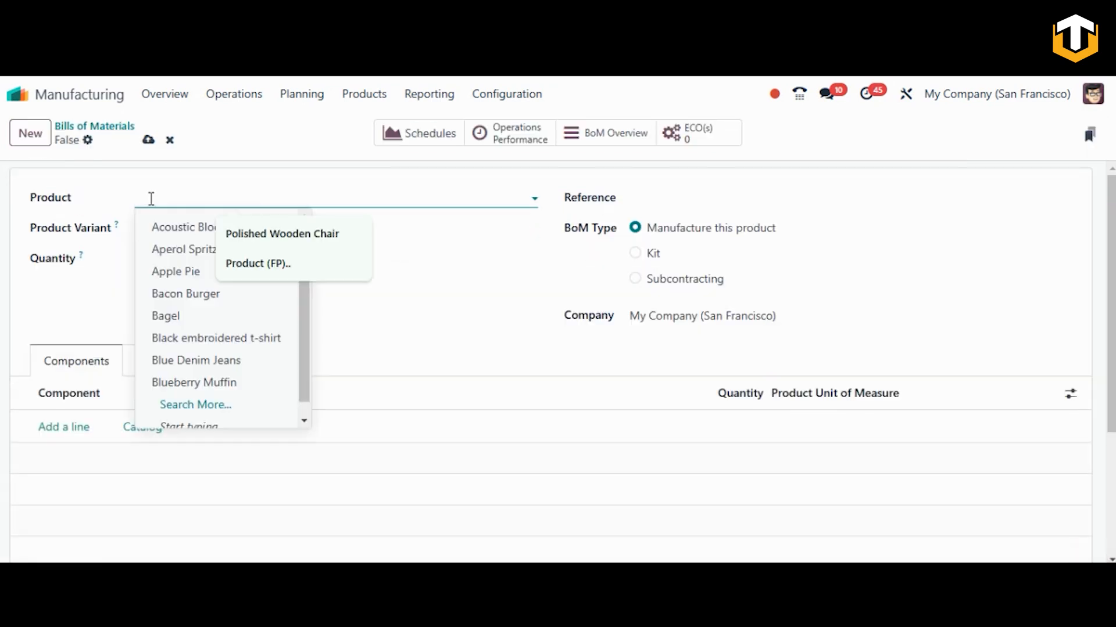
type("polished")
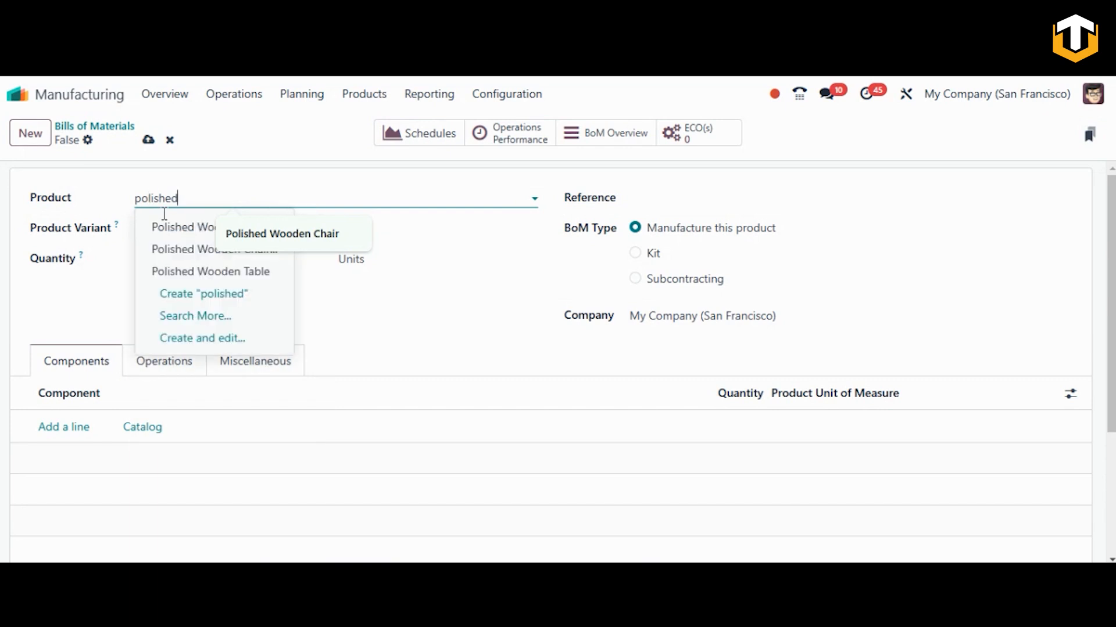
left_click(266, 273)
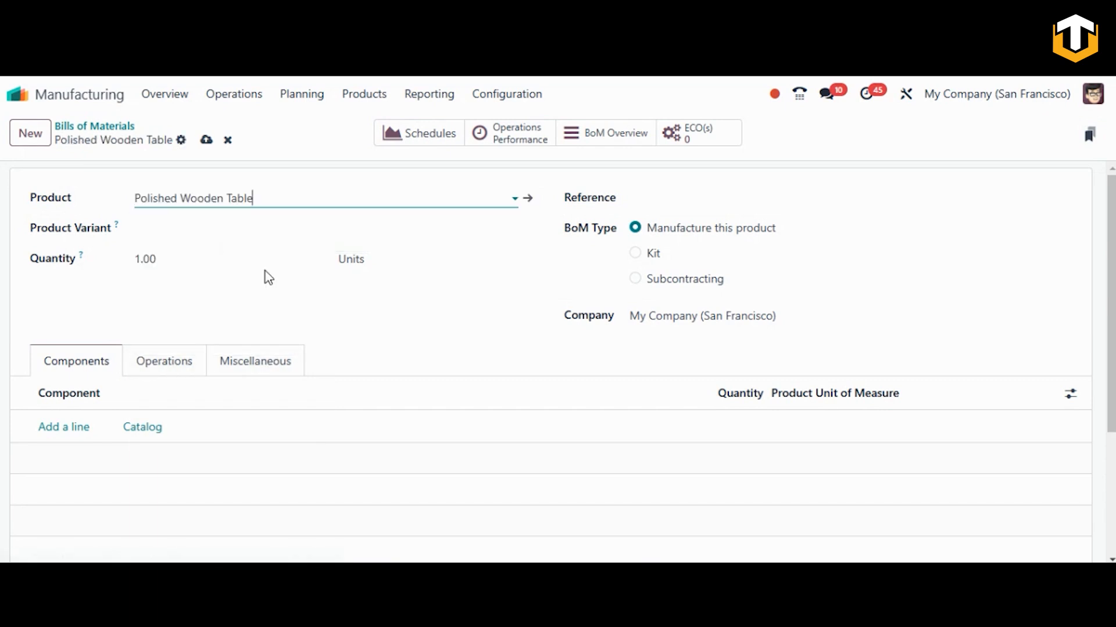
Step: Set the BoM type to Subcontracting and assign the product's vendor as the subcontractor
left_click(635, 280)
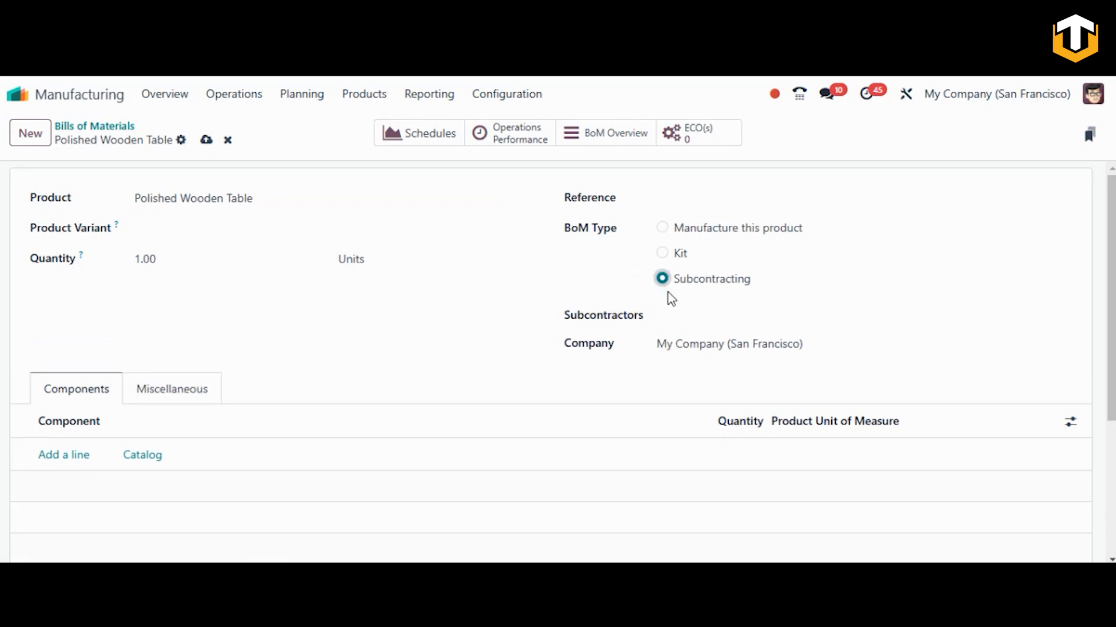
left_click(687, 312)
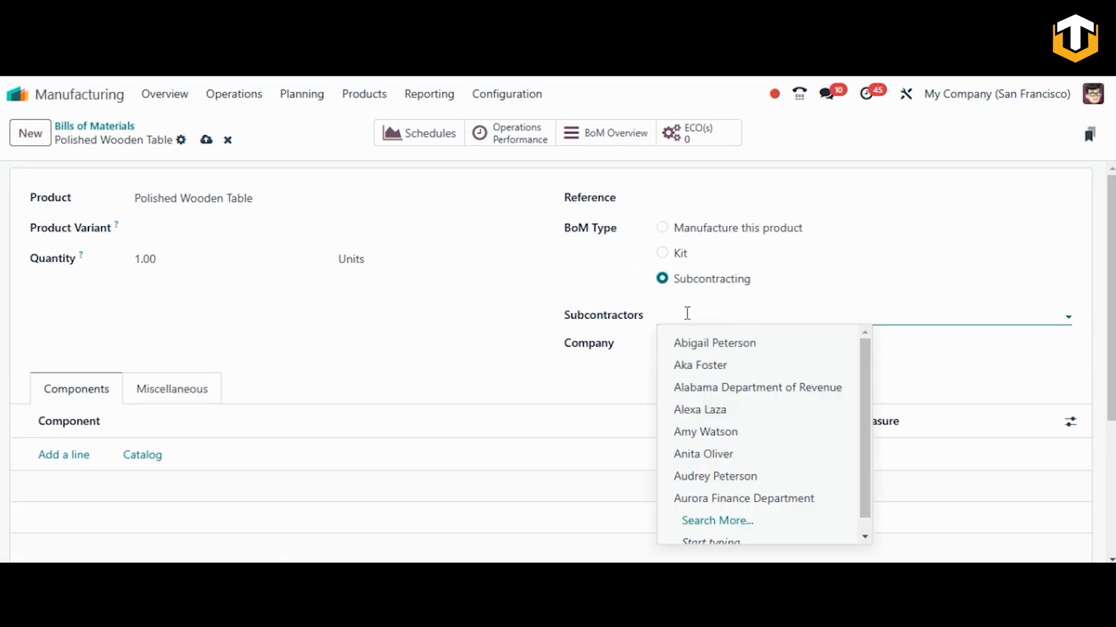
left_click(703, 409)
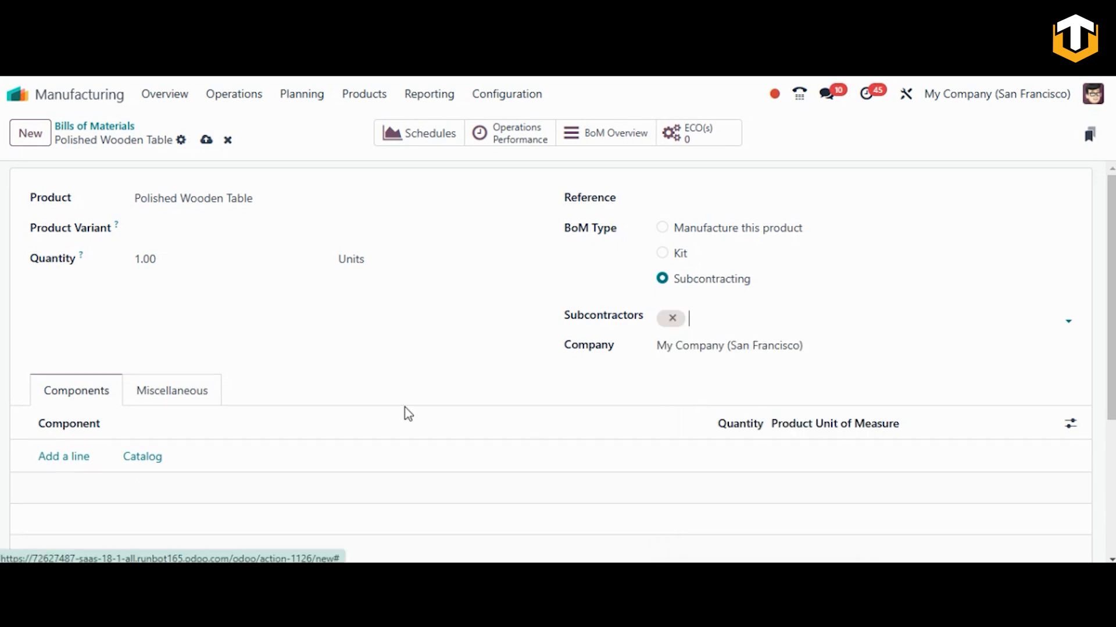
Step: Add Wooden Table as a component line of the Polished Wooden Table's bill of materials
left_click(65, 456)
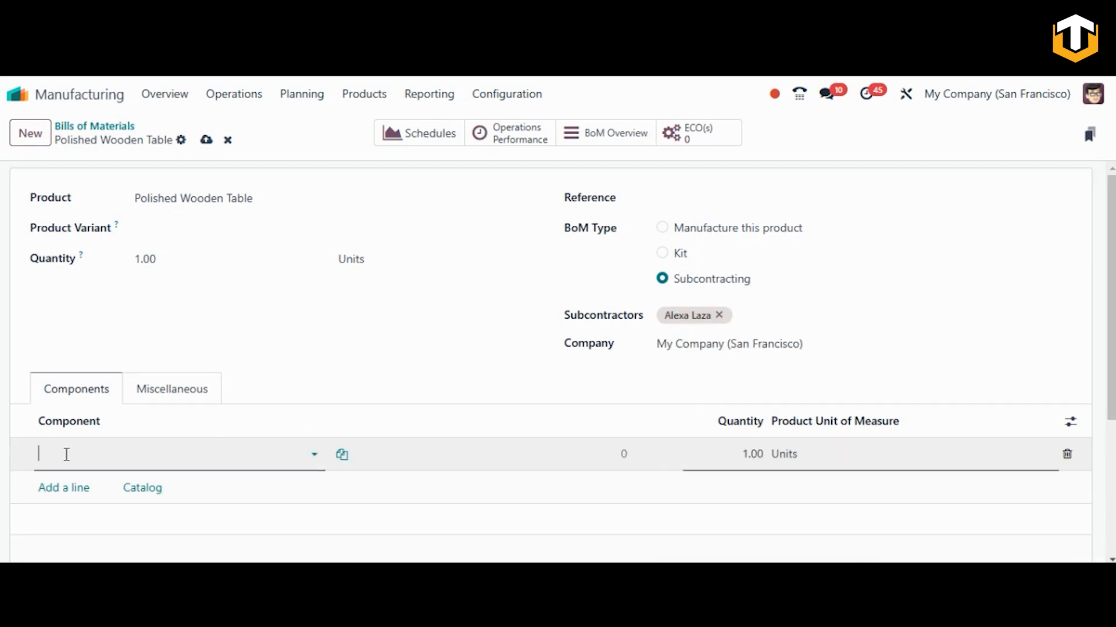
type("wodden")
key("BackSpace")
key("BackSpace")
key("BackSpace")
key("BackSpace")
key("BackSpace")
type("ooden")
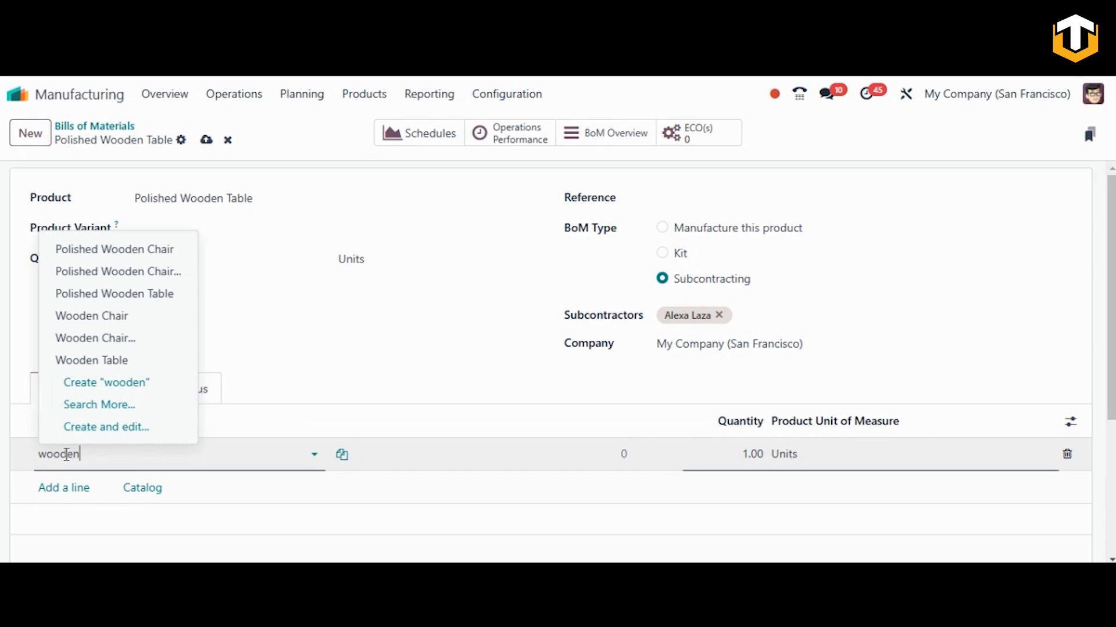
left_click(107, 361)
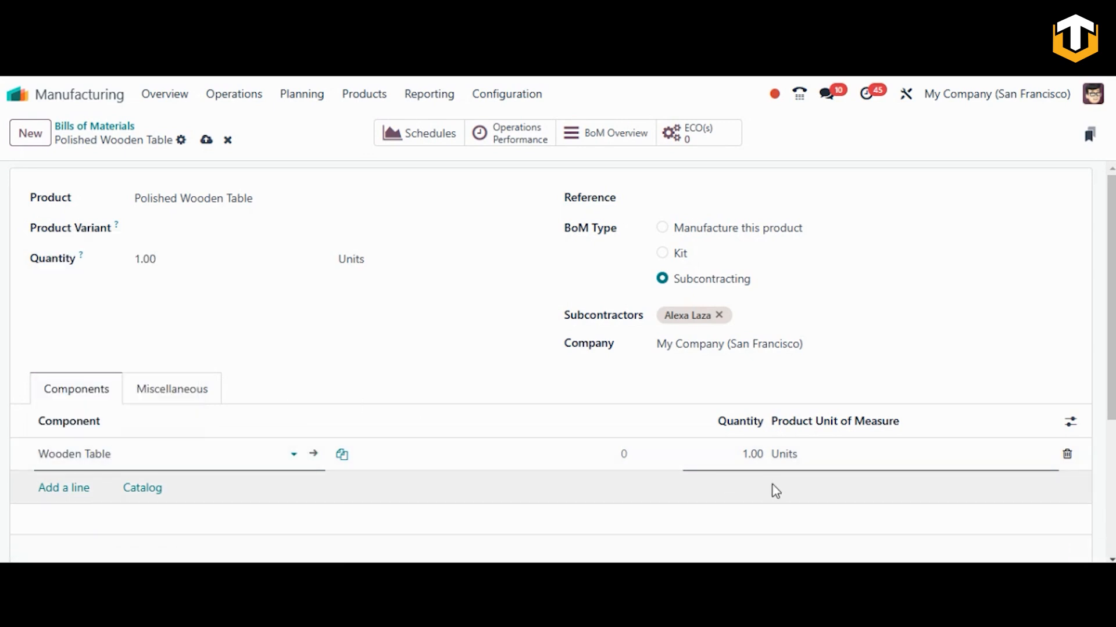
Step: Save the Polished Wooden Table's bill of materials and switch to the Sales app
left_click(206, 141)
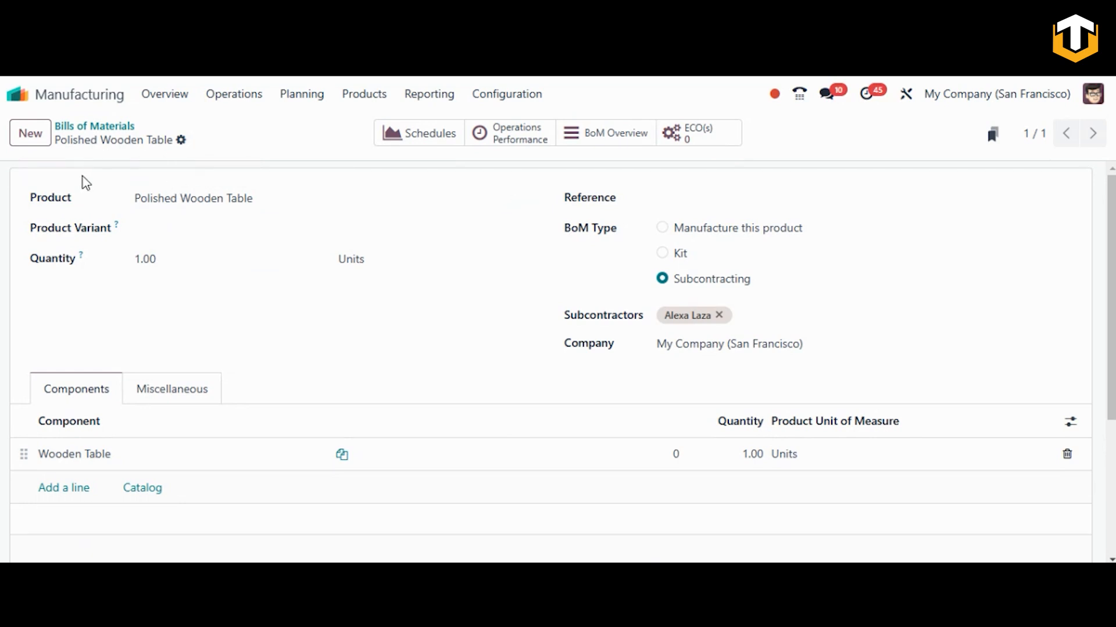
left_click(18, 95)
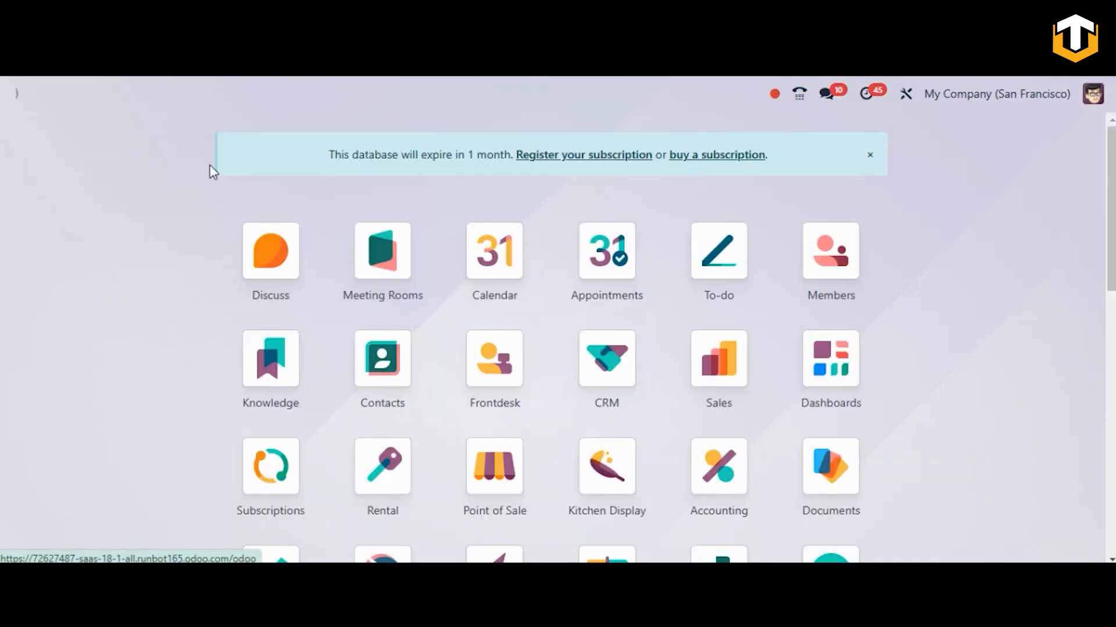
left_click(715, 368)
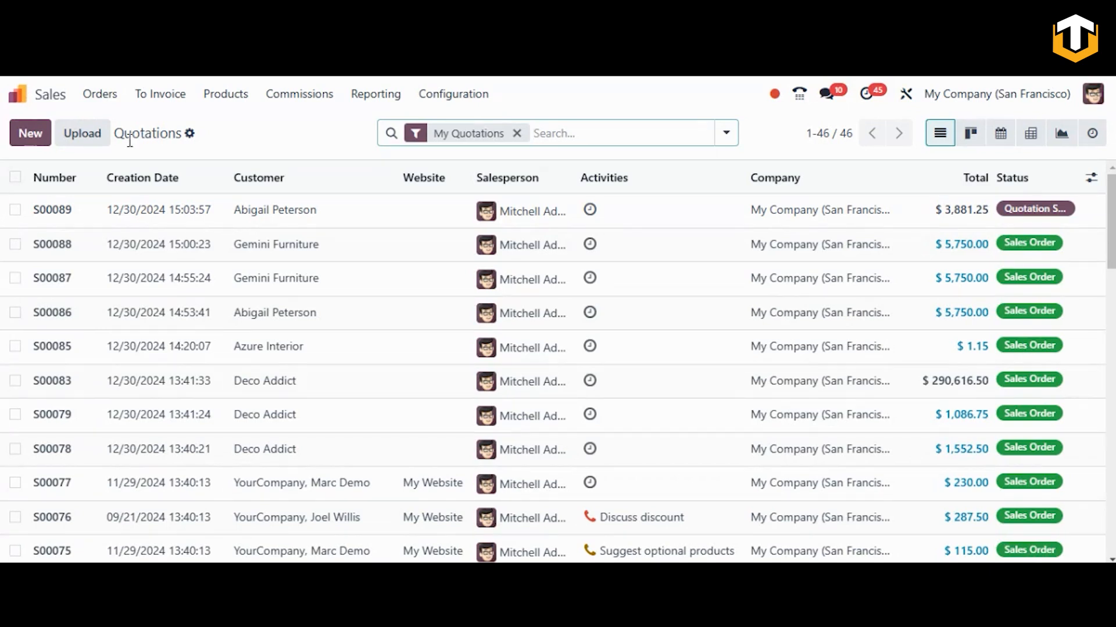
Step: Create a new sales quotation and assign an existing customer to it
left_click(32, 146)
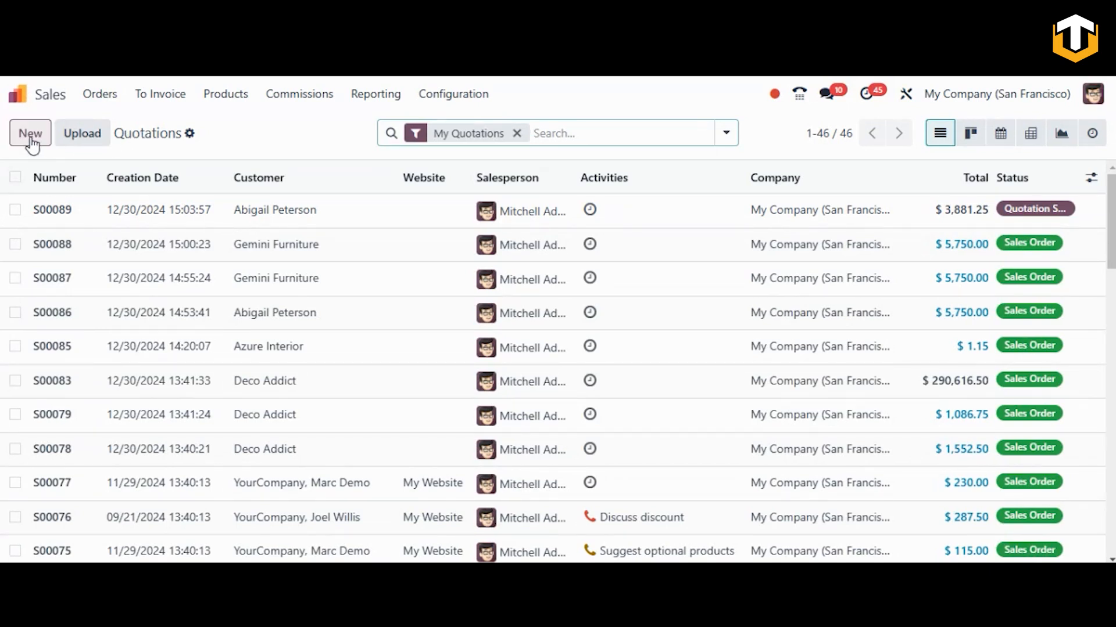
left_click(182, 275)
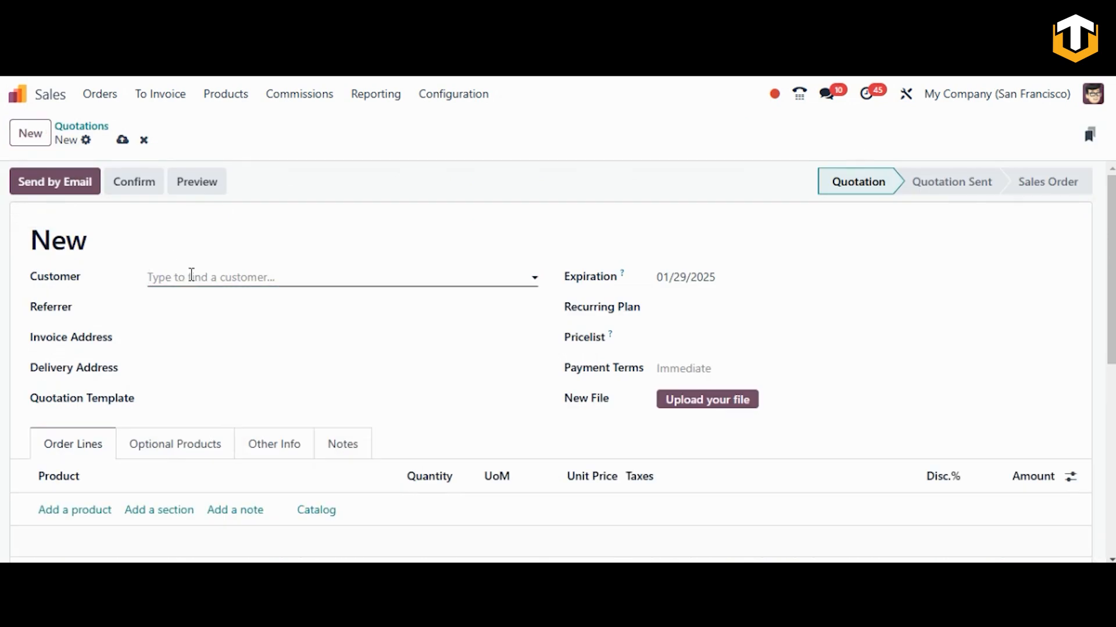
left_click(191, 275)
left_click(196, 420)
Step: Add Polished Wooden Table as an order line of the quotation with a unit price of 5000
scroll(1026, 339, "down", 3)
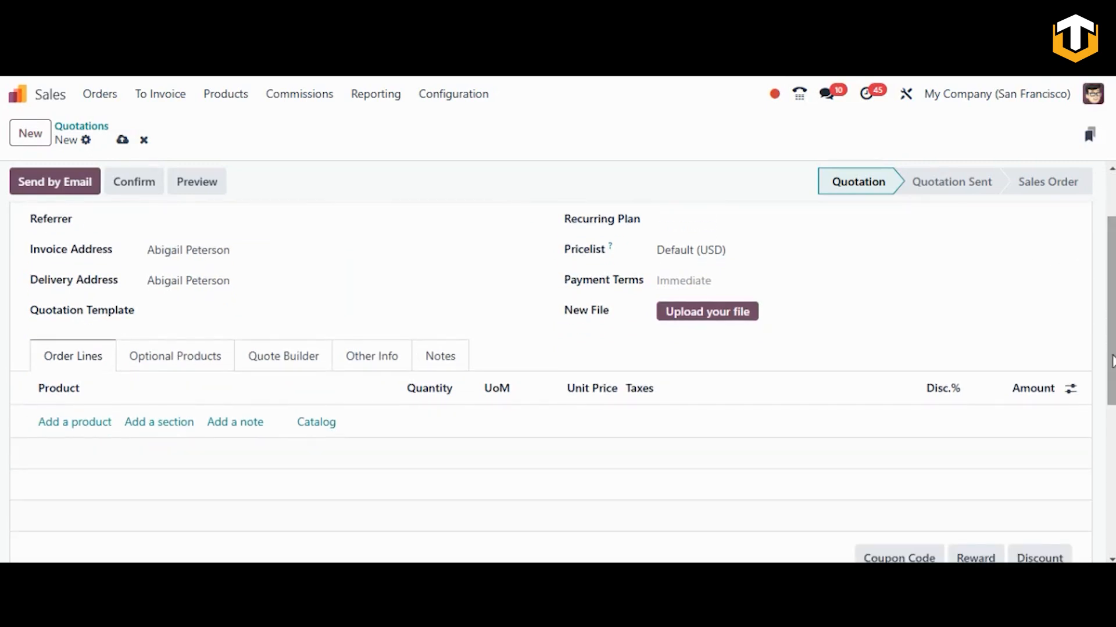
left_click(77, 425)
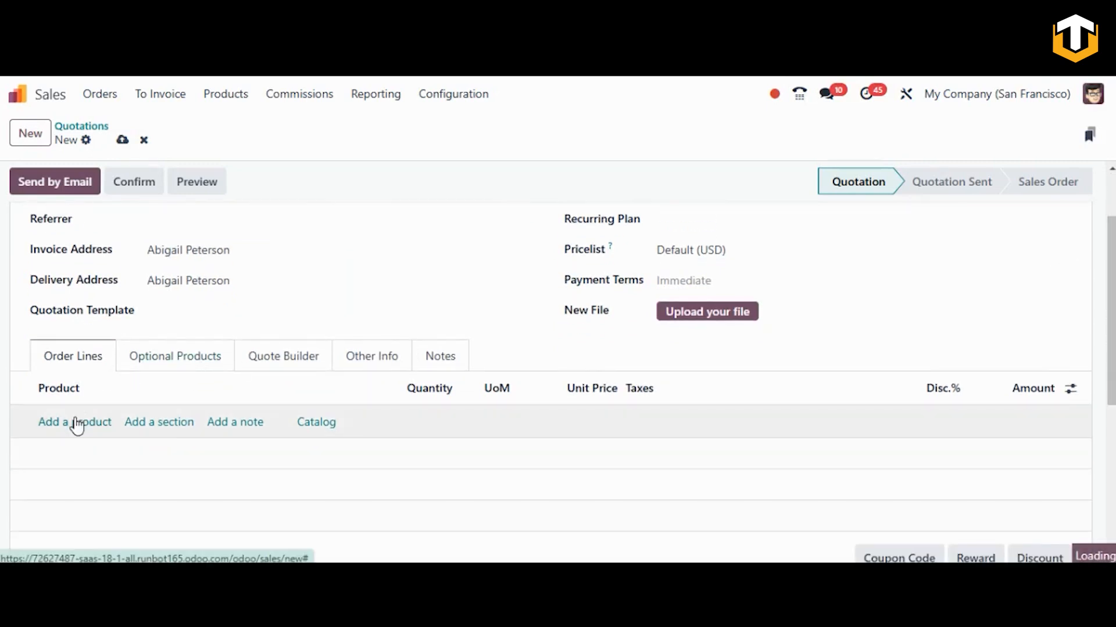
type("polished")
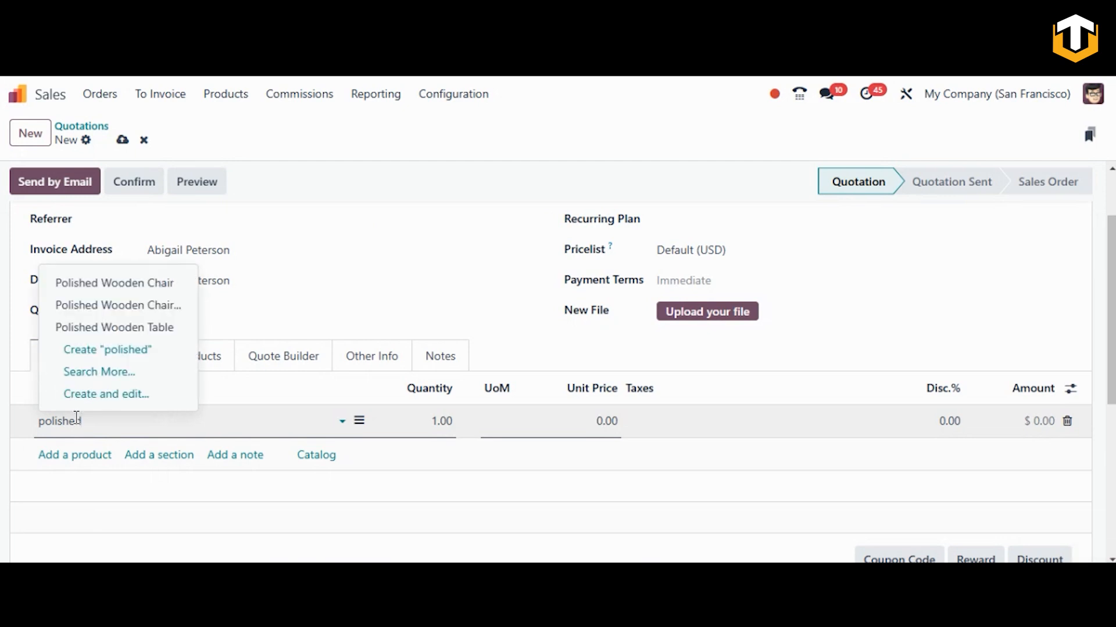
left_click(135, 328)
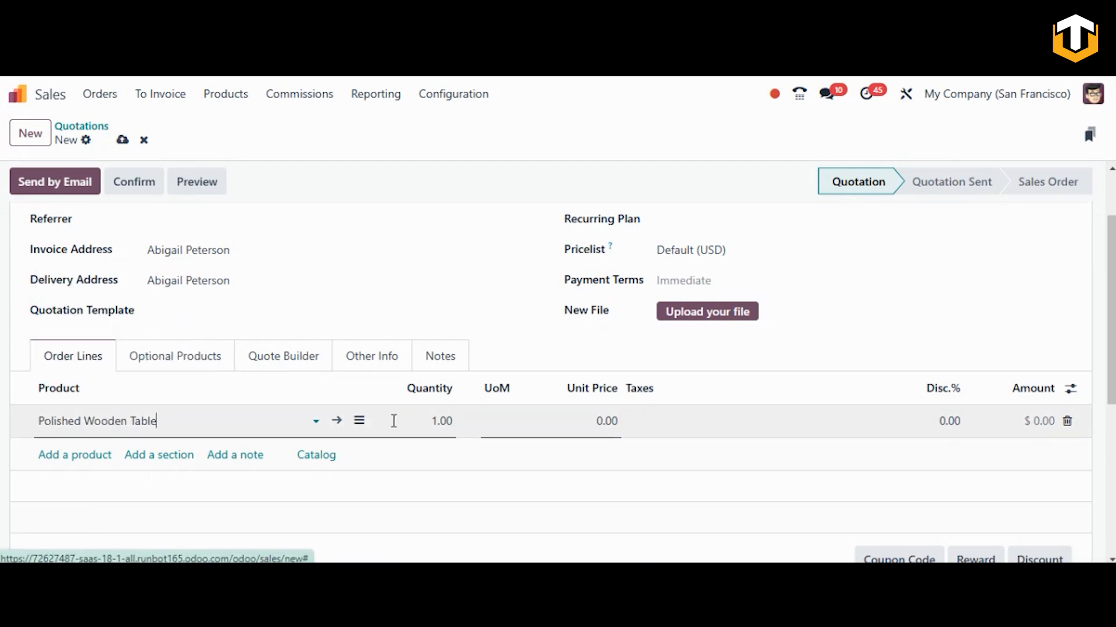
left_click(594, 422)
type("5")
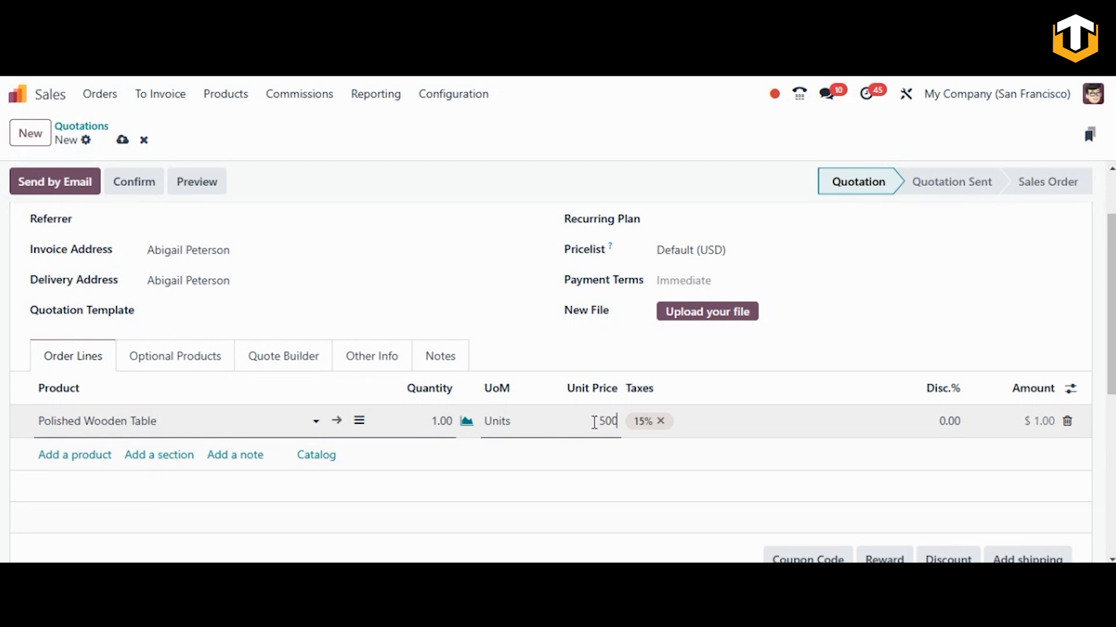
type("000")
left_click(274, 305)
Step: Confirm the quotation as a sales order, and confirm its linked request for quotation to the subcontractor
scroll(224, 288, "up", 3)
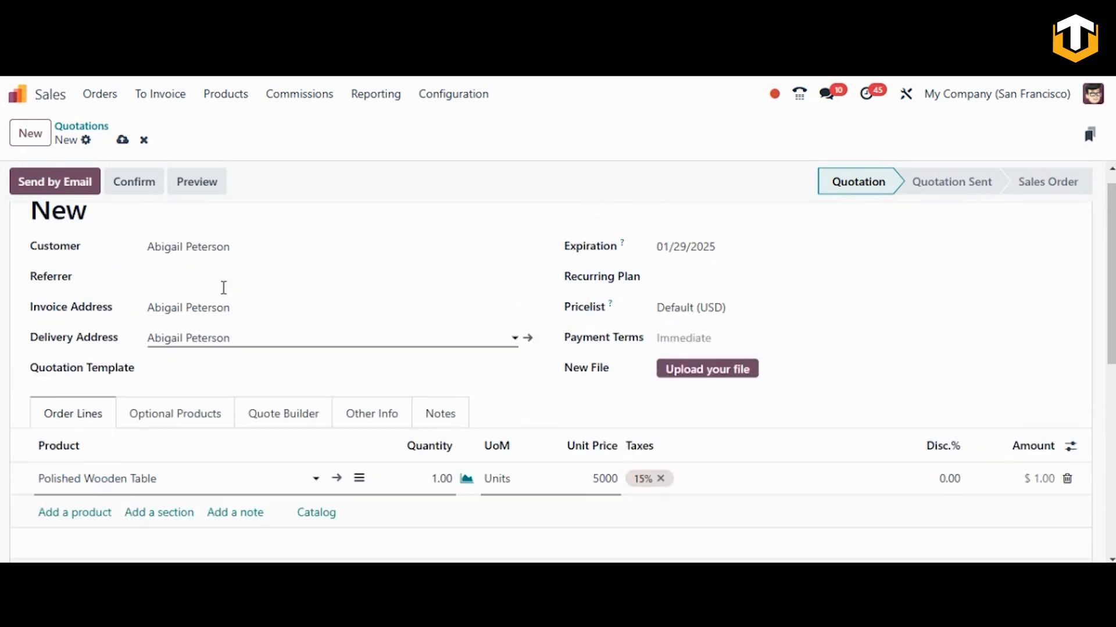
left_click(133, 185)
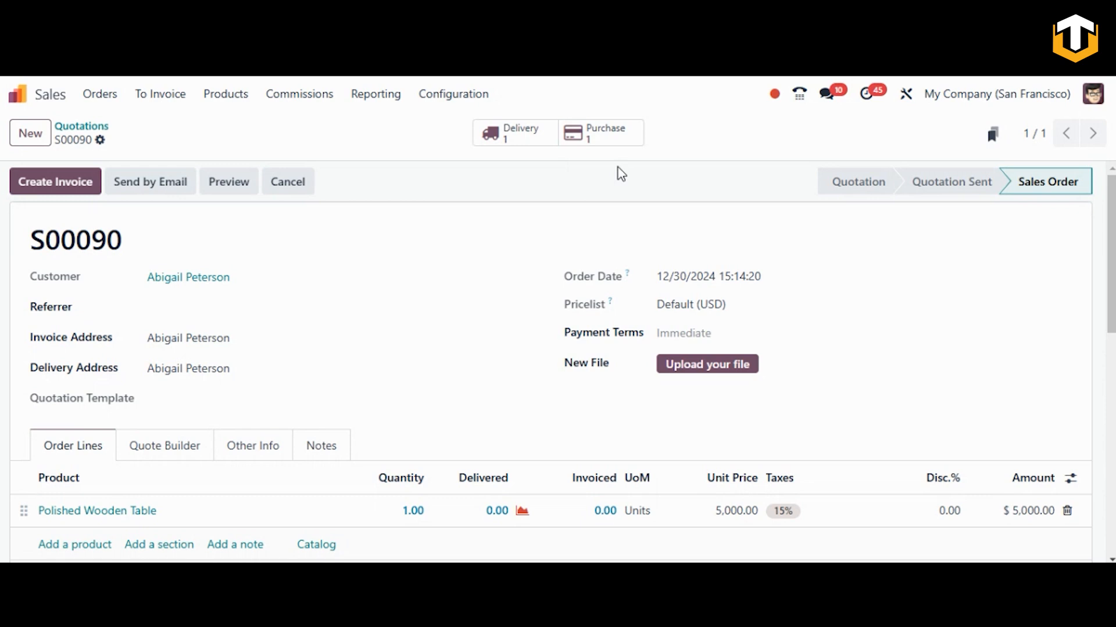
left_click(607, 131)
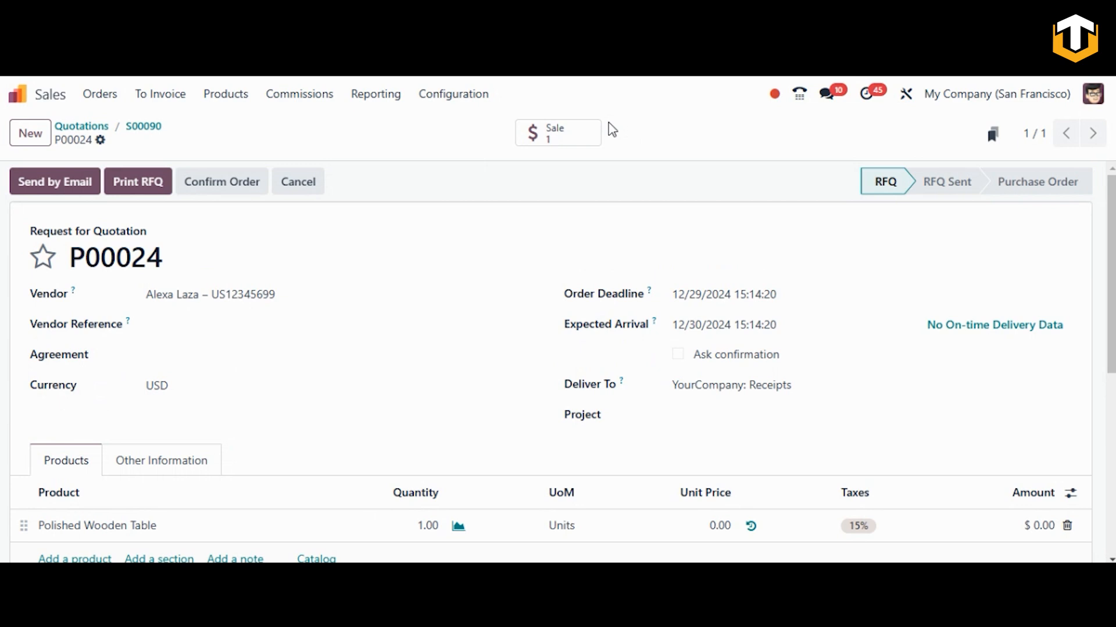
left_click(232, 184)
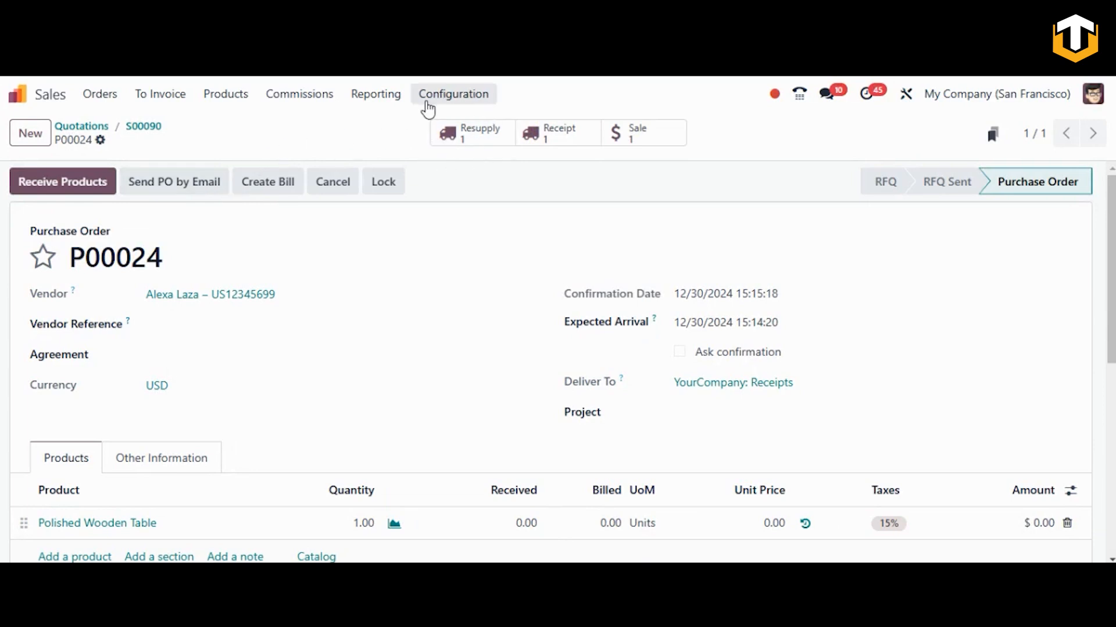
Step: Open the purchase order's resupply transfer, set the Wooden Table quantity to 1, and validate the transfer
left_click(477, 140)
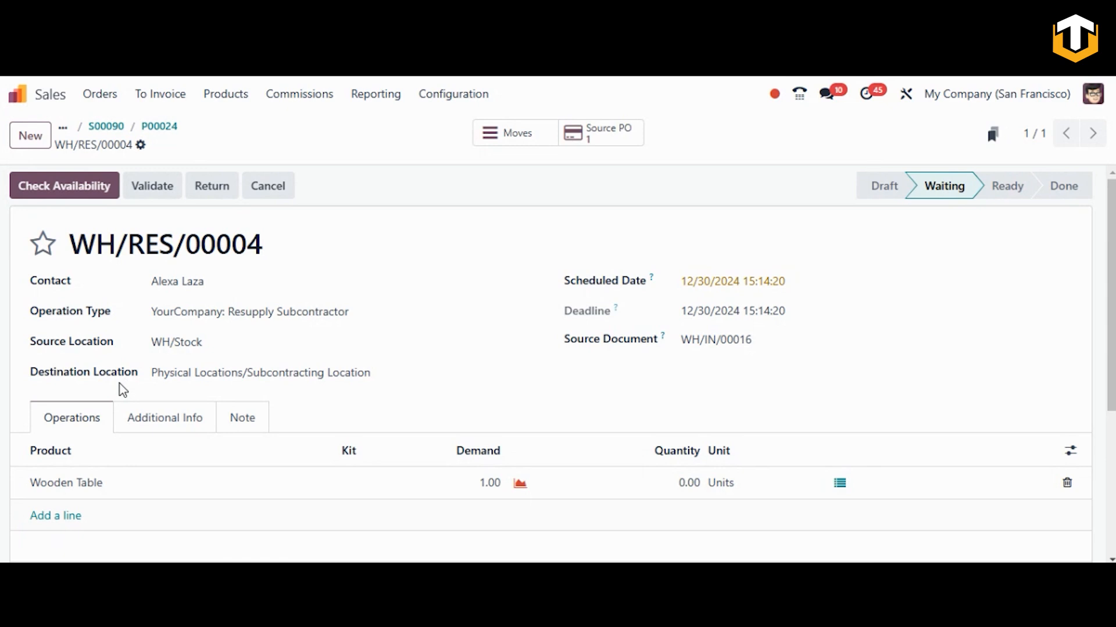
left_click(681, 485)
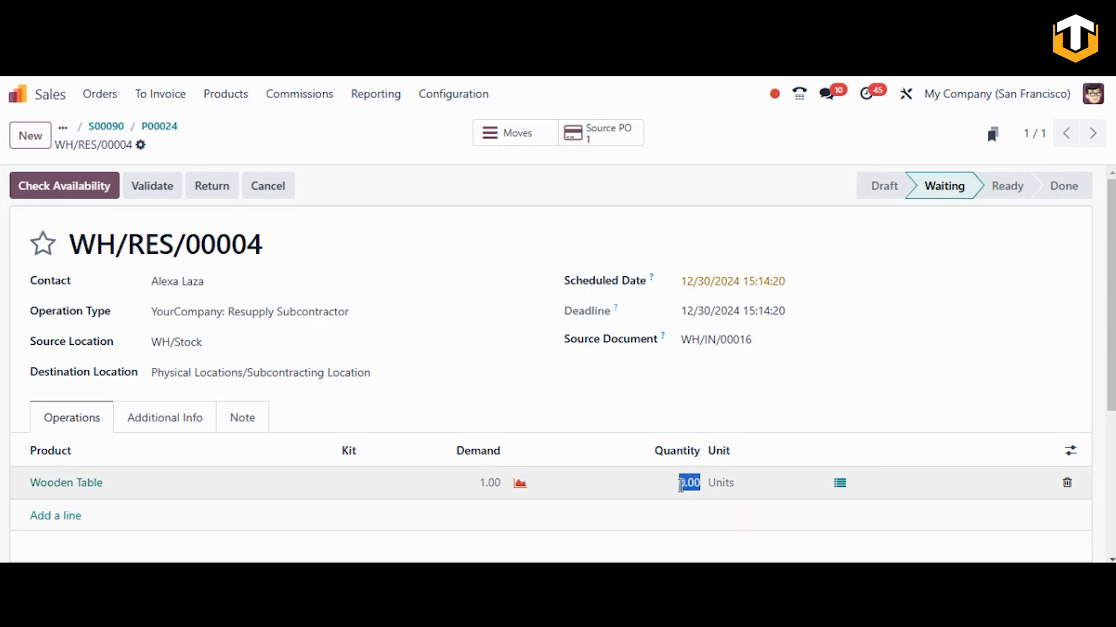
type("1")
left_click(152, 190)
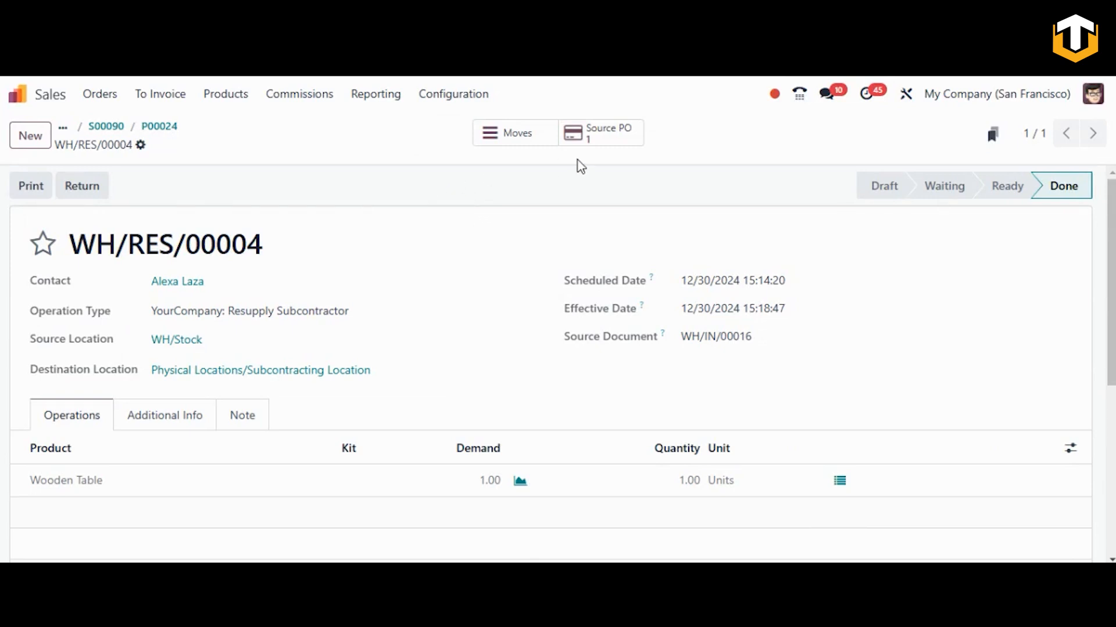
Step: Return to the purchase order and validate its receipt of the Polished Wooden Table
left_click(158, 128)
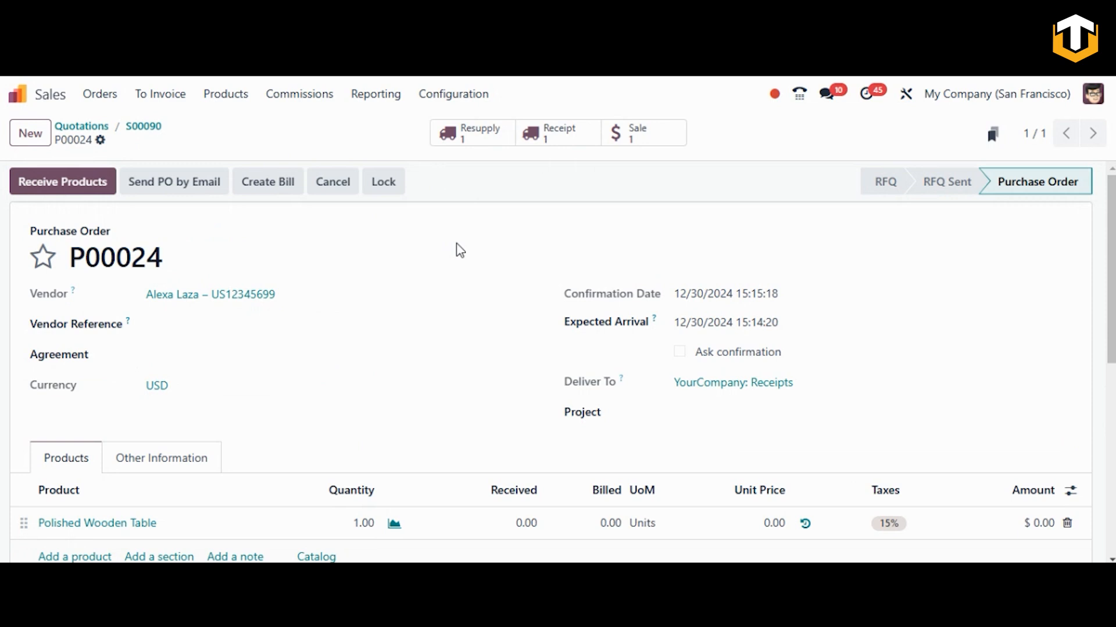
left_click(561, 136)
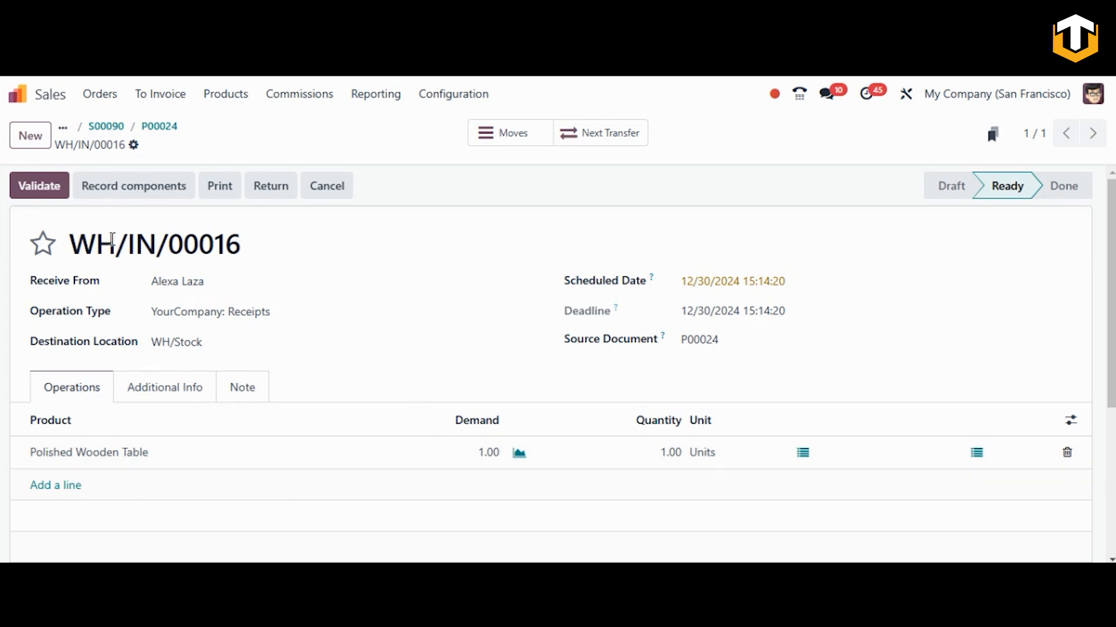
left_click(32, 191)
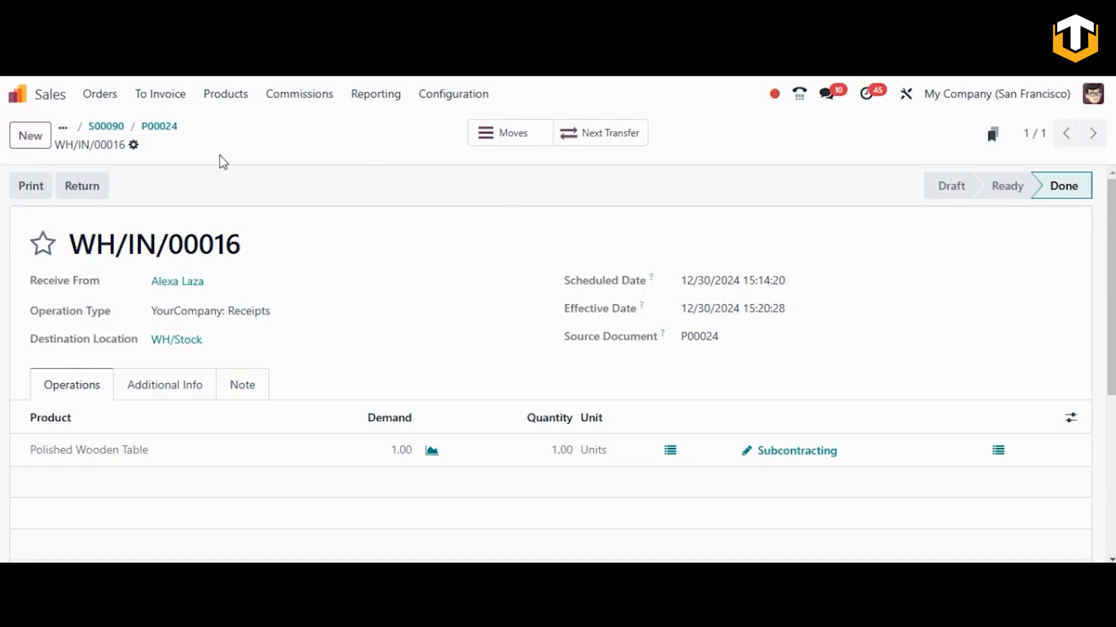
Step: Open the sales order linked to the purchase order and validate its delivery of the Polished Wooden Table
left_click(165, 132)
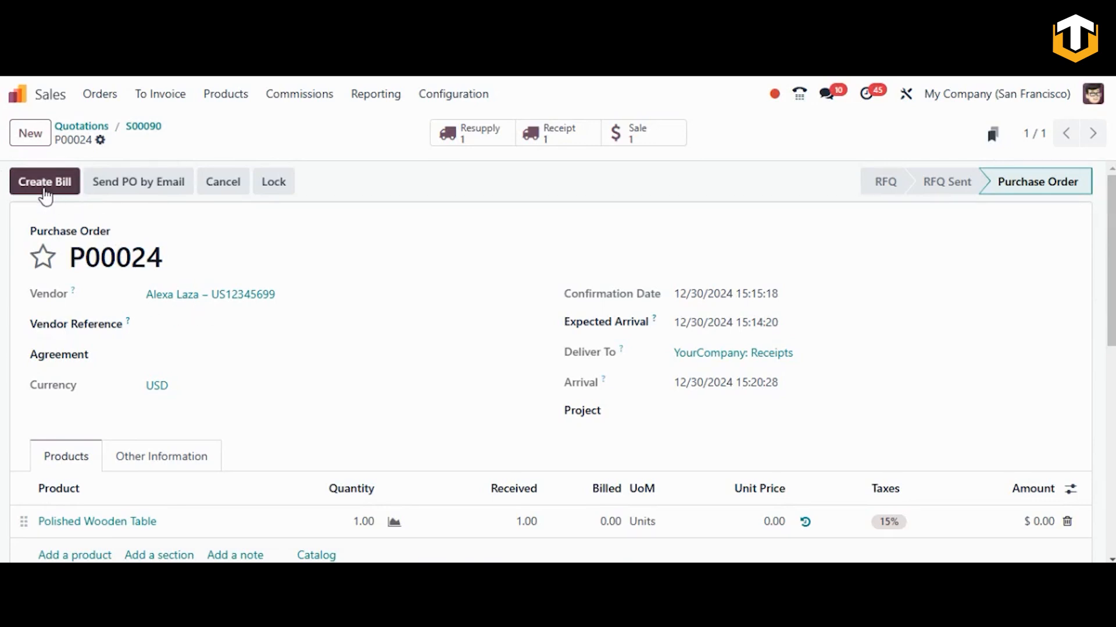
left_click(642, 135)
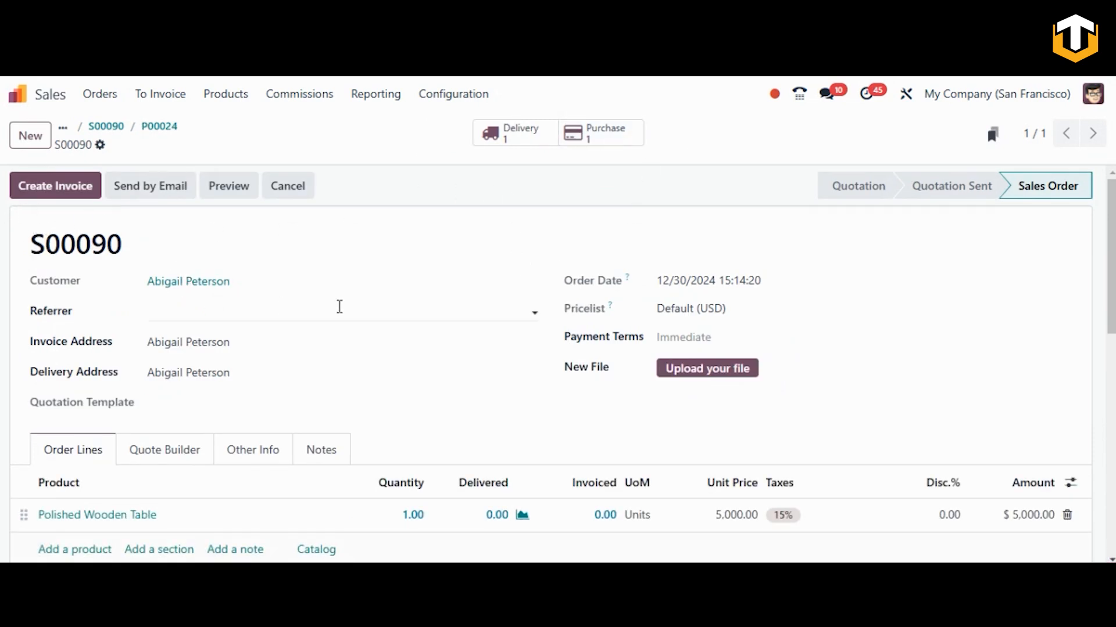
left_click(524, 142)
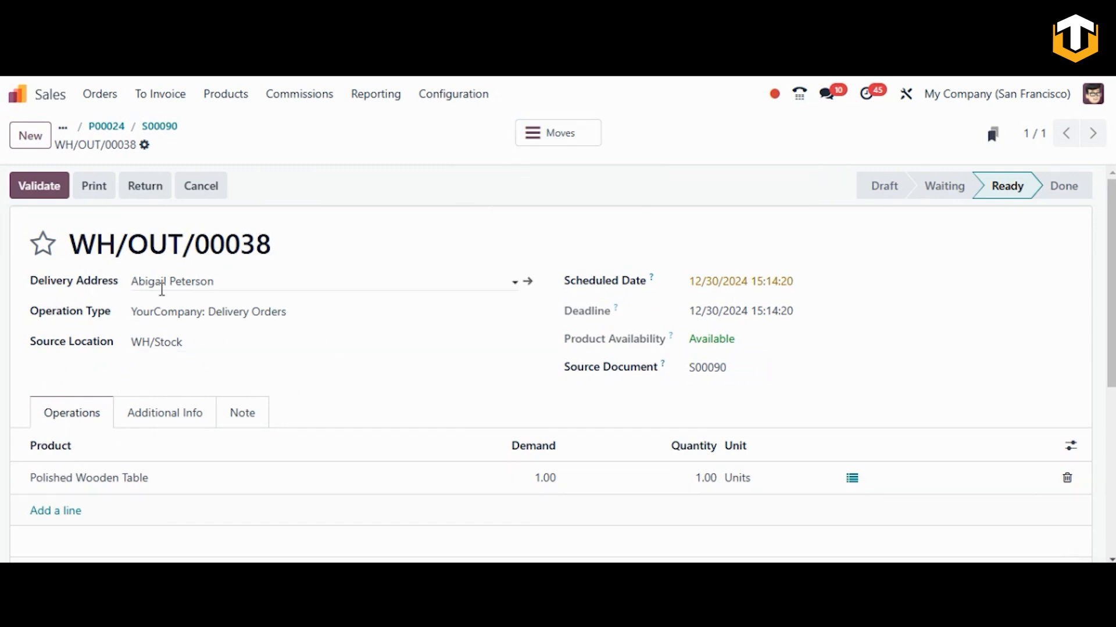
left_click(39, 190)
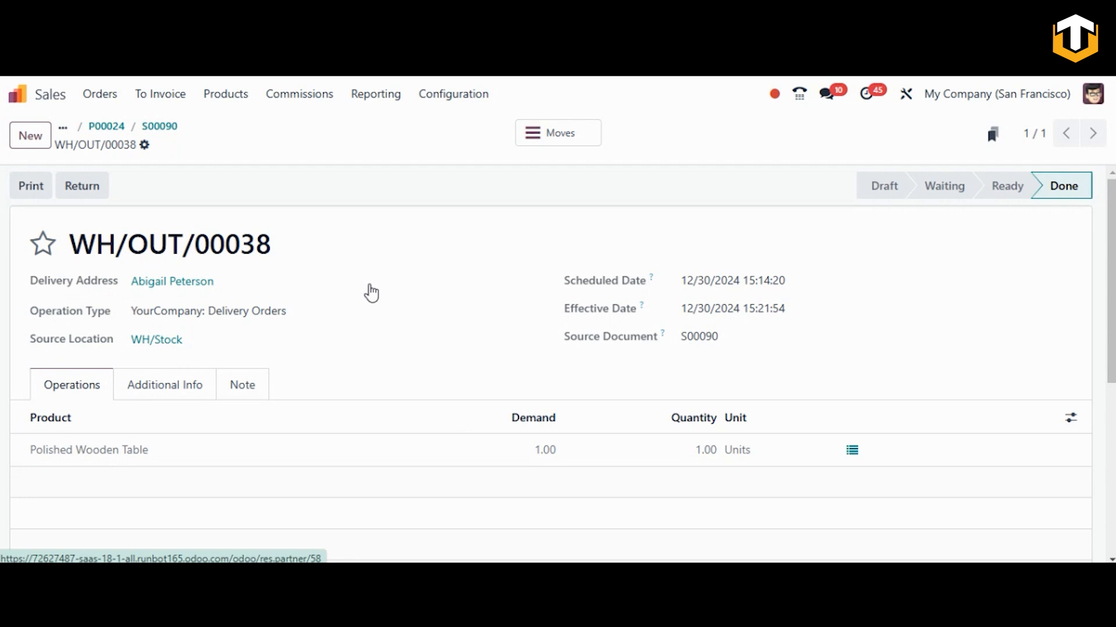
Step: Create a regular invoice from the sales order for the delivered Polished Wooden Table and confirm the draft
left_click(168, 129)
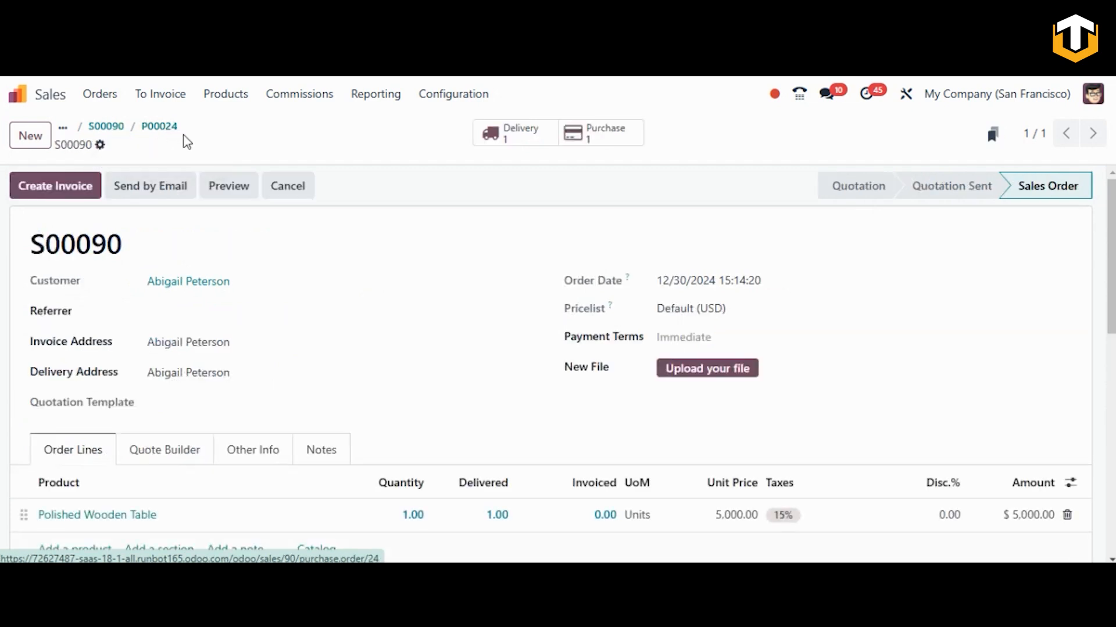
left_click(73, 191)
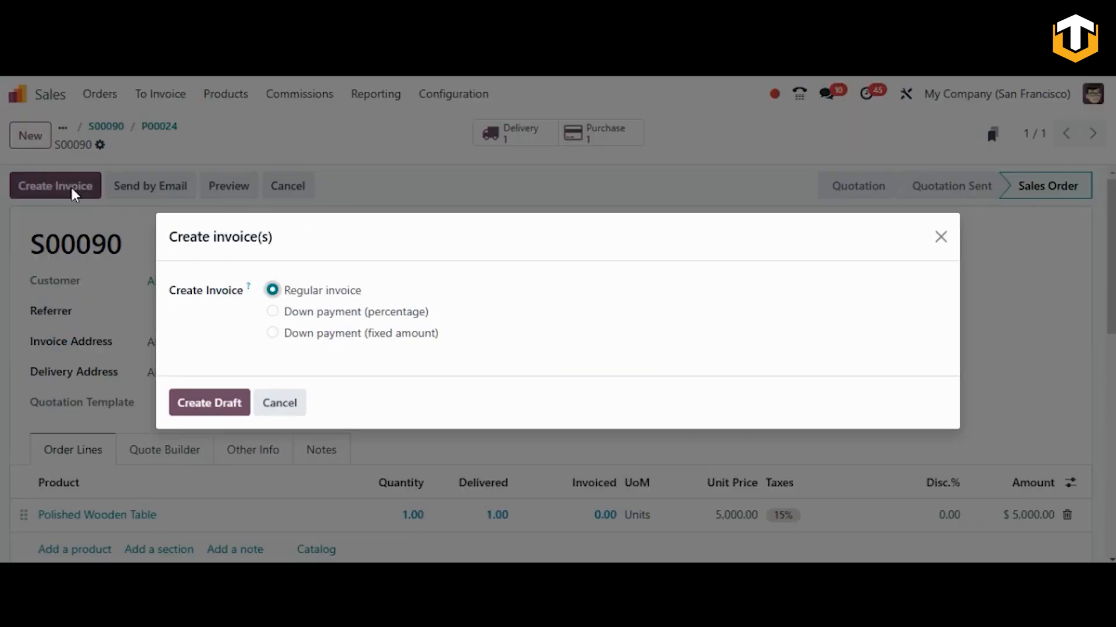
left_click(203, 406)
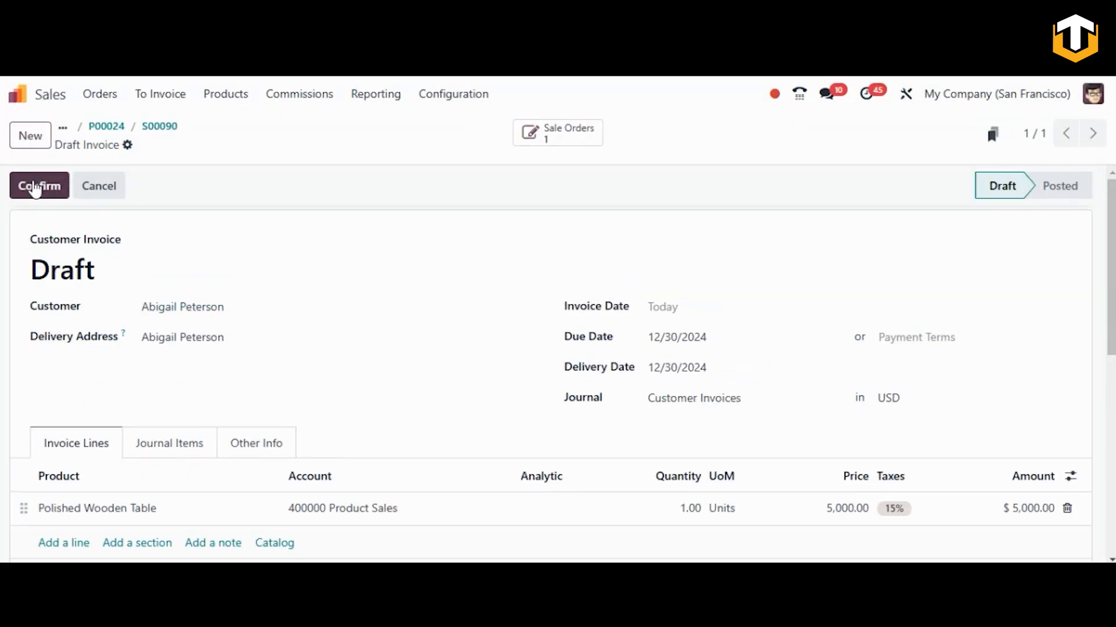
left_click(35, 187)
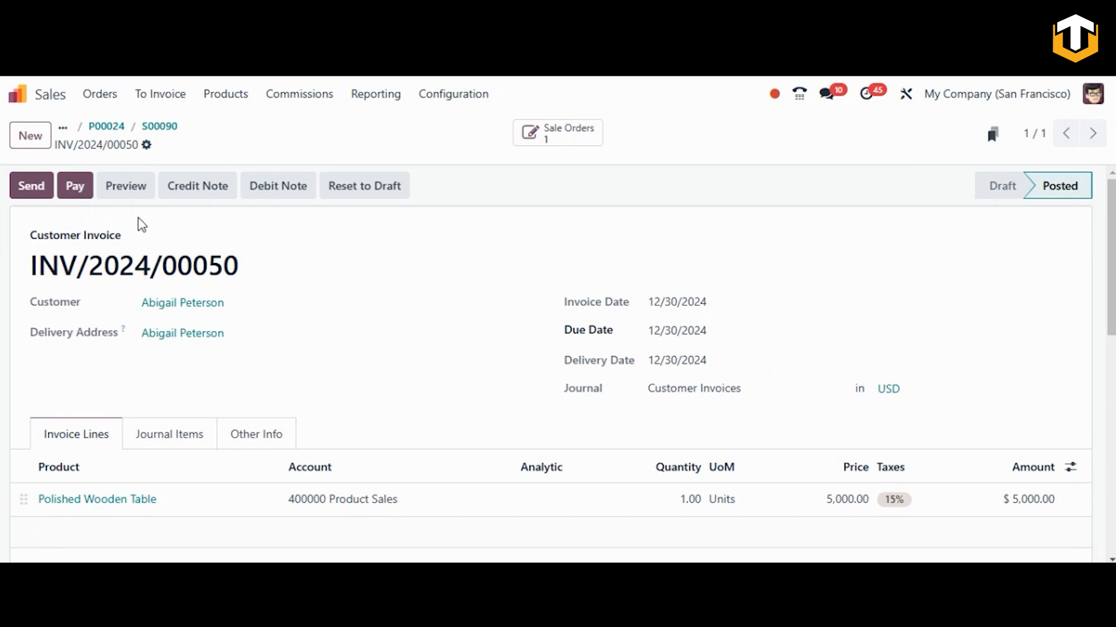